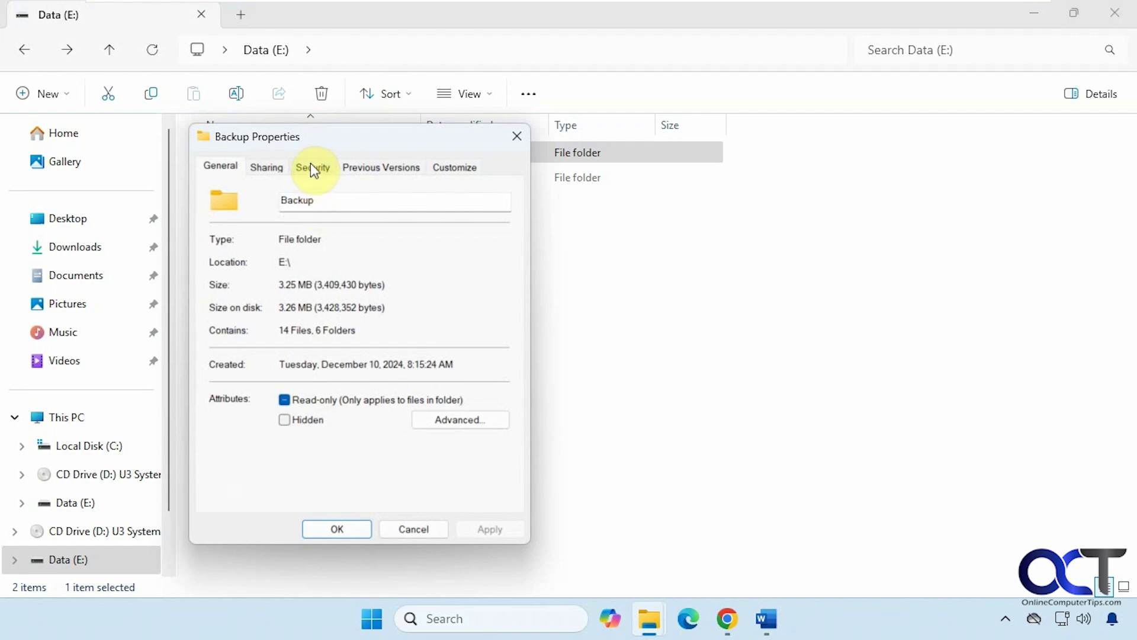
# Review the SYSTEM, Administrators and Users permissions on Backup's Security tab, then open Edit
pyautogui.click(311, 168)
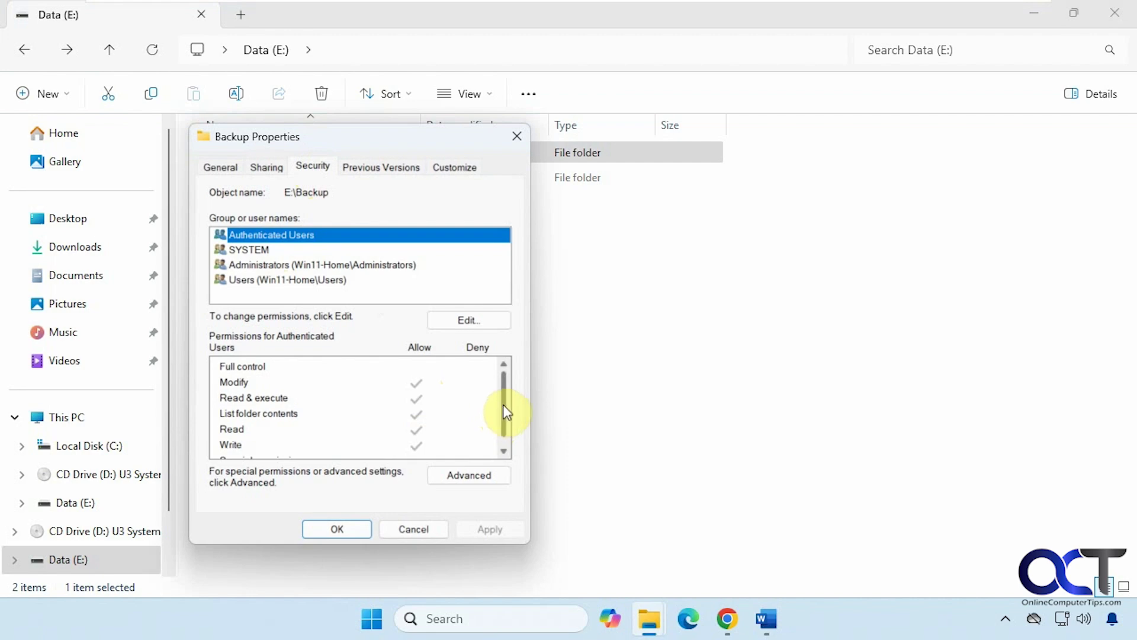
pyautogui.moveTo(503, 404); pyautogui.dragTo(498, 442)
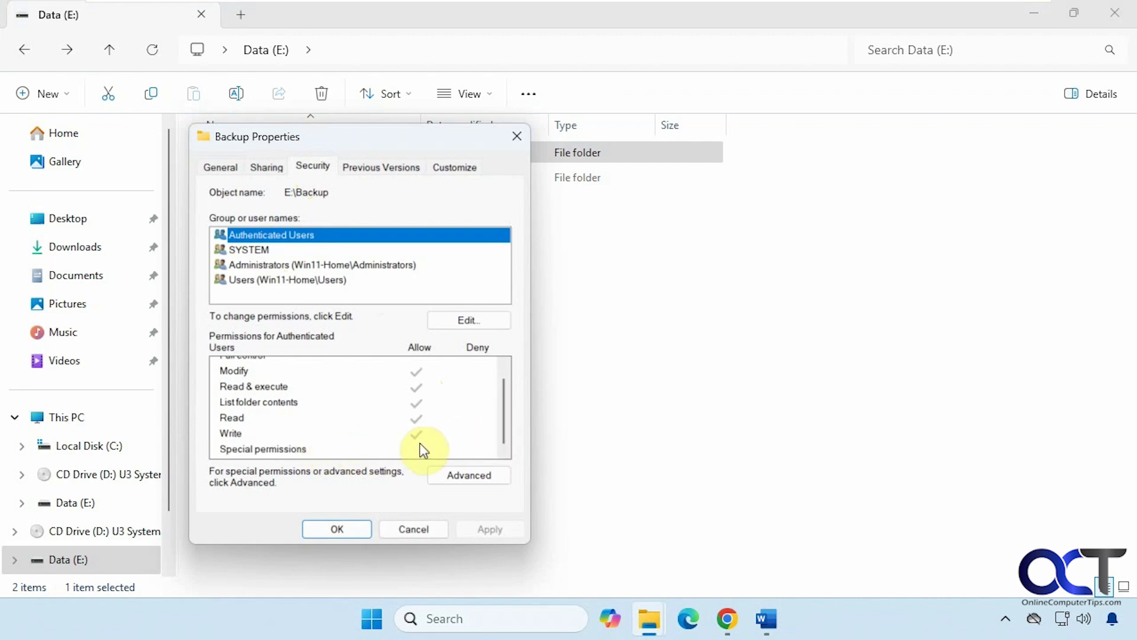
pyautogui.moveTo(501, 432); pyautogui.dragTo(503, 422)
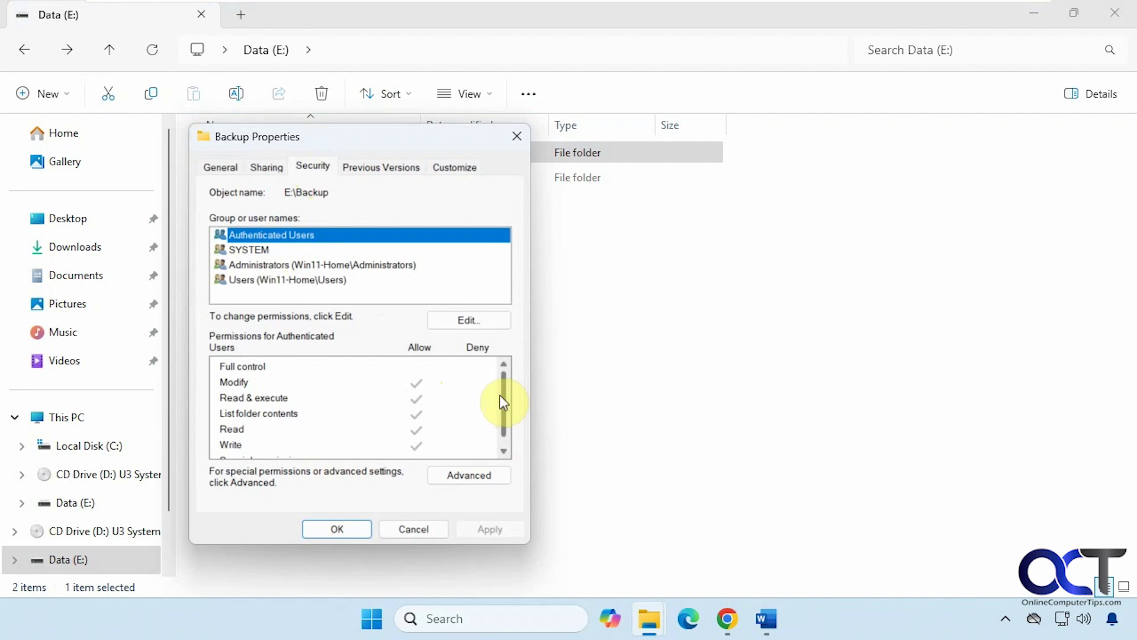
pyautogui.click(252, 250)
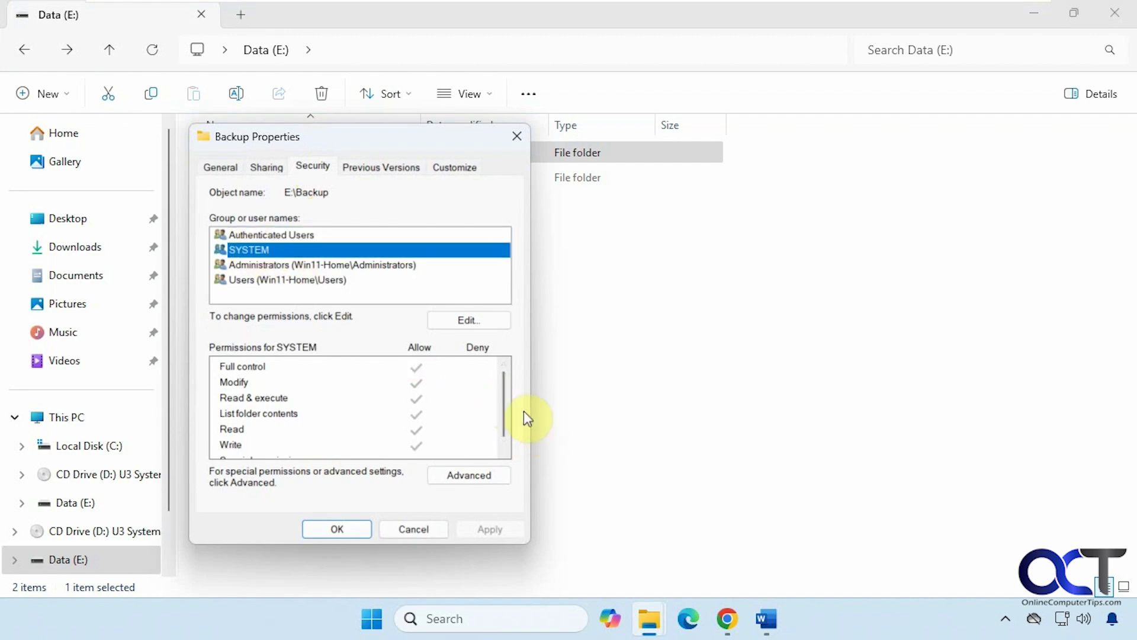
pyautogui.scroll(-1, 507, 399)
pyautogui.moveTo(500, 449); pyautogui.dragTo(496, 373)
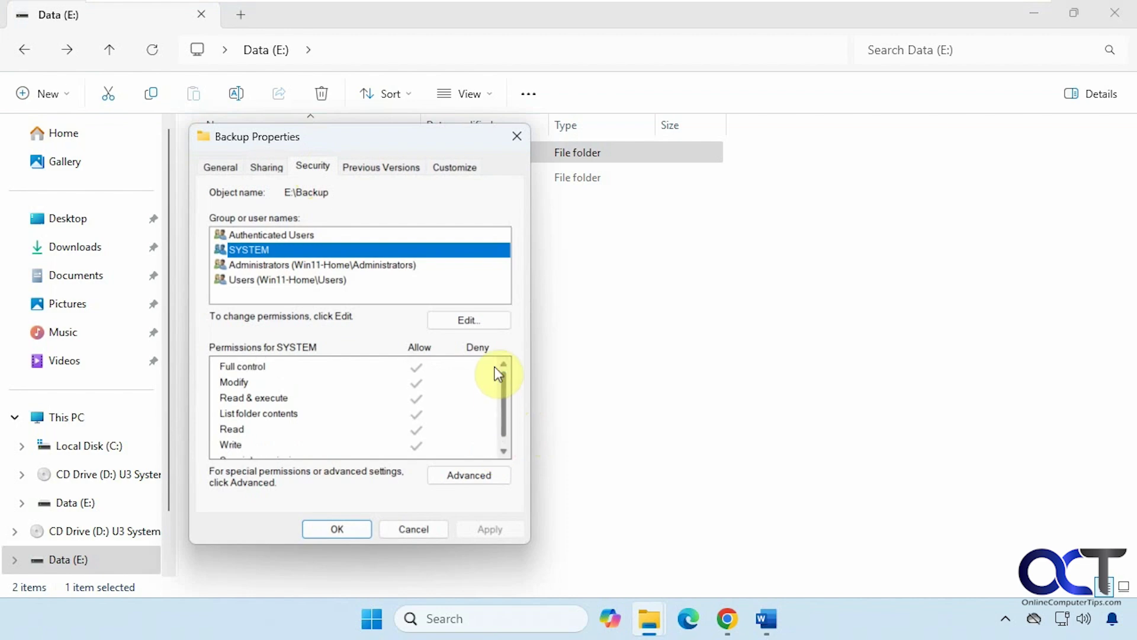
pyautogui.click(499, 454)
pyautogui.scroll(1, 500, 456)
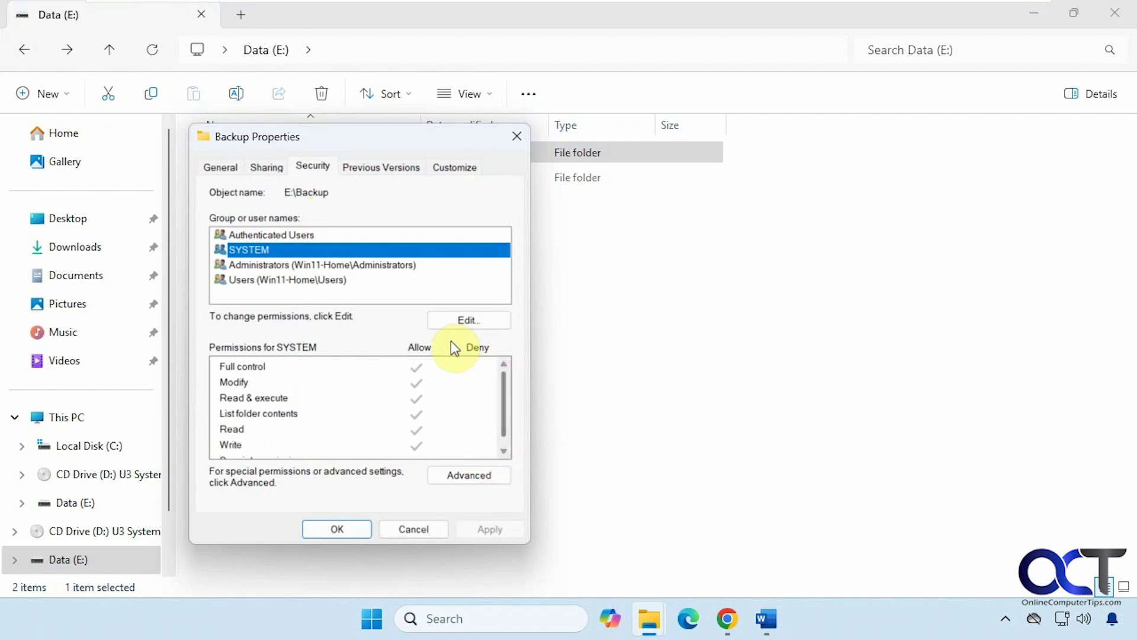
pyautogui.click(327, 270)
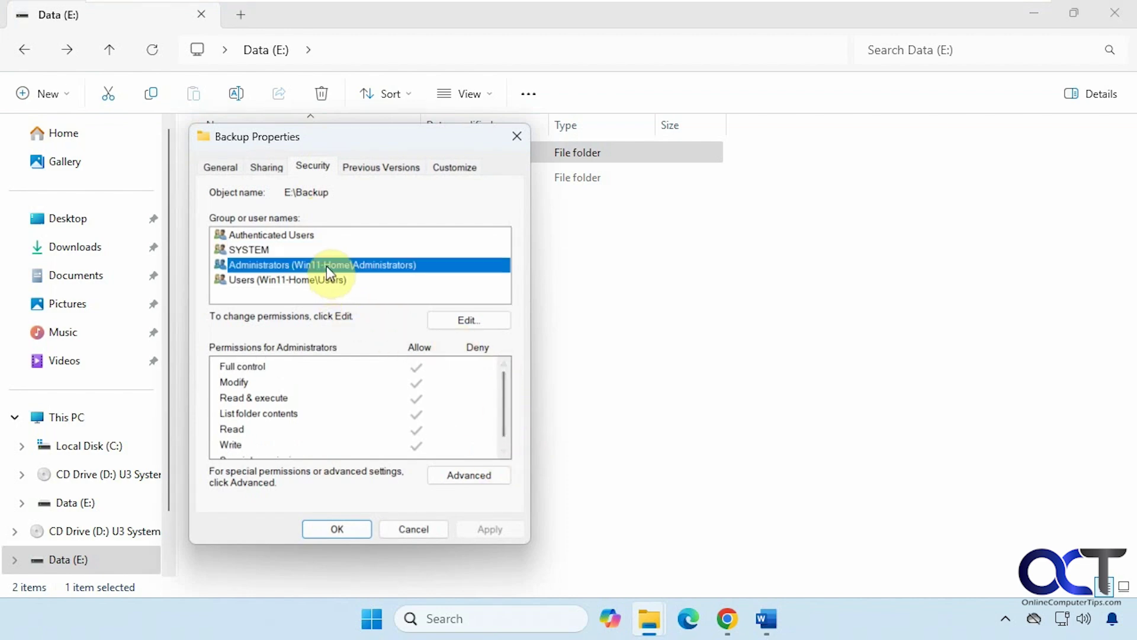
pyautogui.click(329, 278)
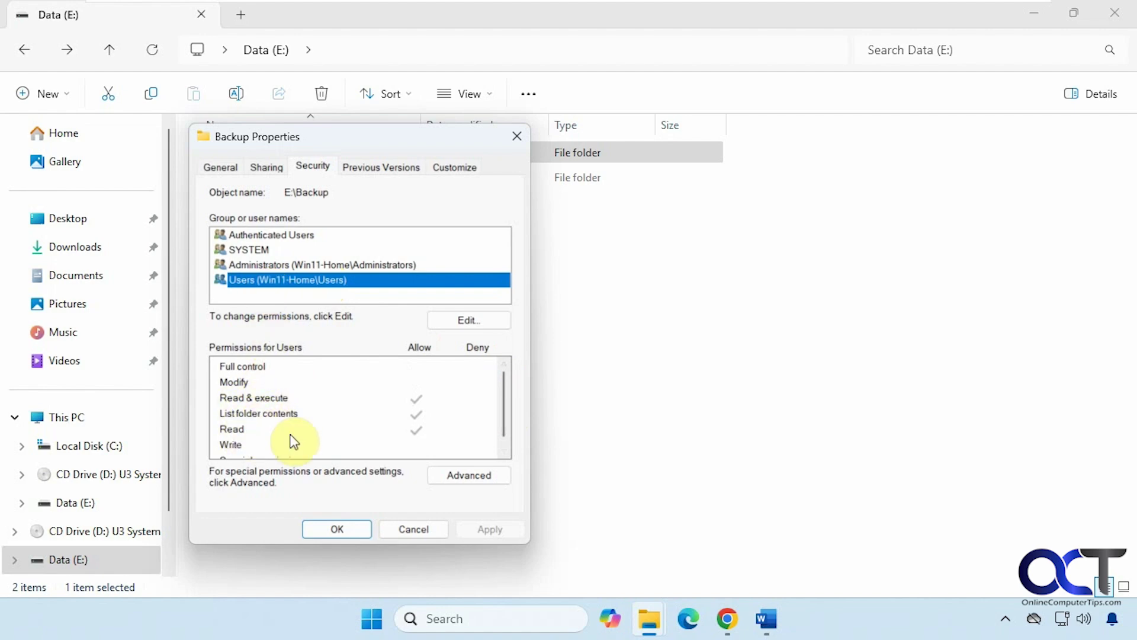
pyautogui.click(467, 318)
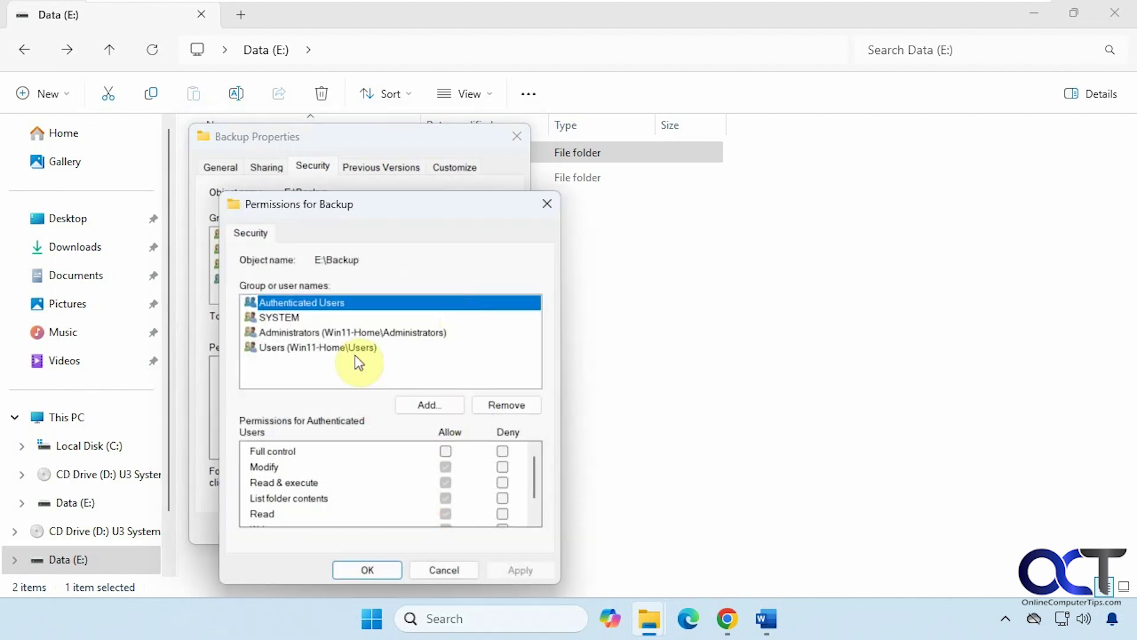
# Browse the Users and Administrators entries in Backup's permissions editor, then close it unchanged
pyautogui.click(336, 342)
pyautogui.click(336, 329)
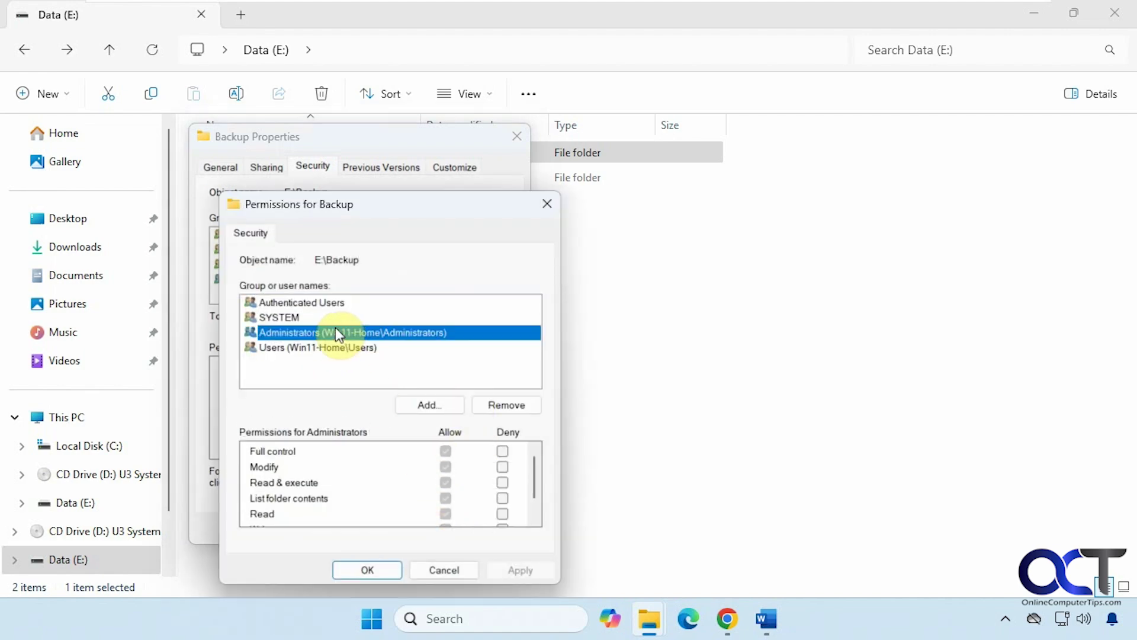
pyautogui.press('Escape')
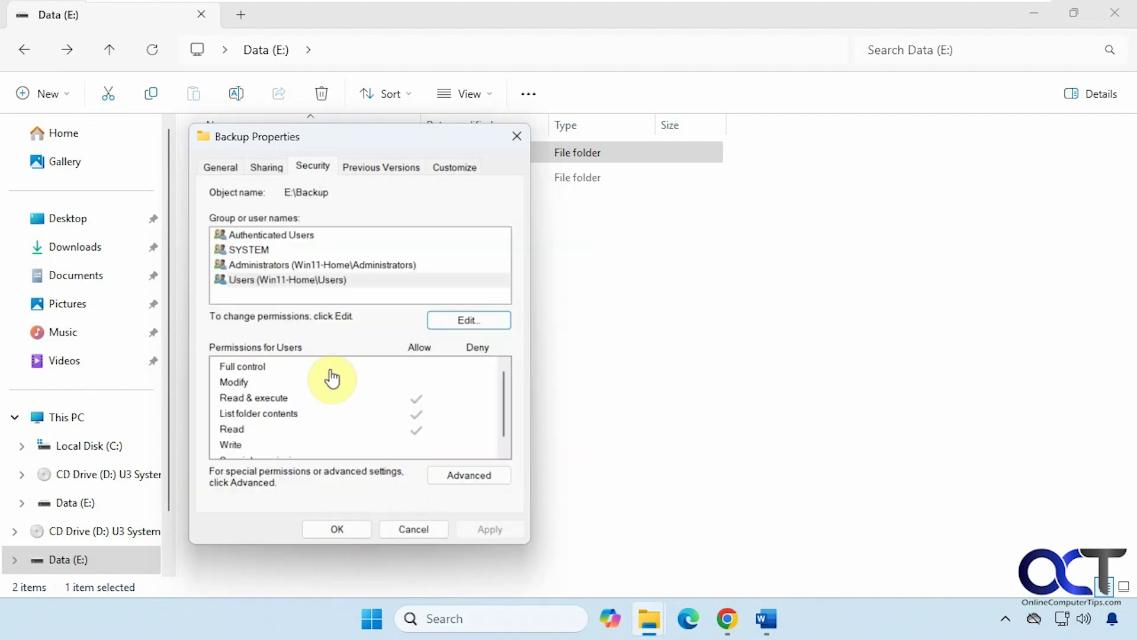
# Reopen Backup's permissions editor, add a local user account by name, then cancel the change
pyautogui.click(455, 326)
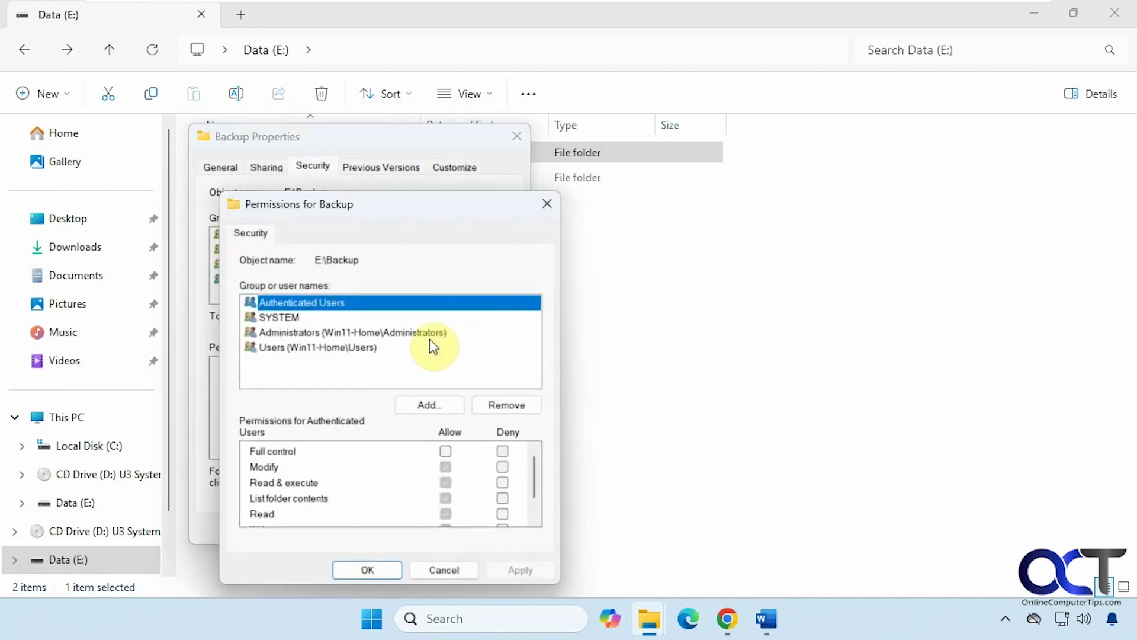
pyautogui.click(436, 405)
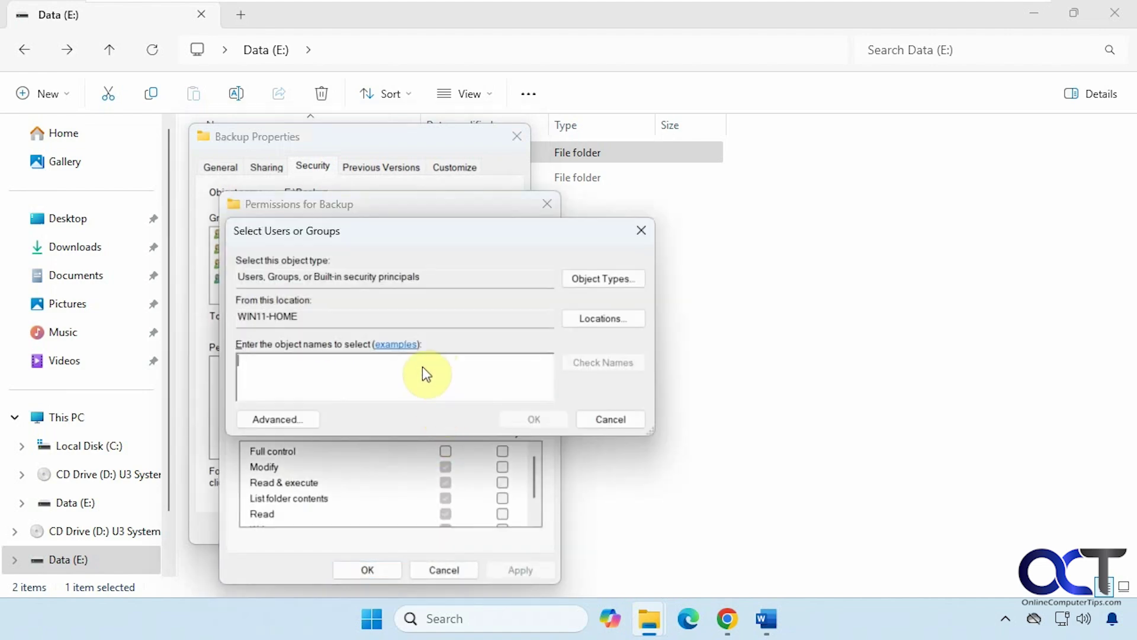
pyautogui.write('cindy')
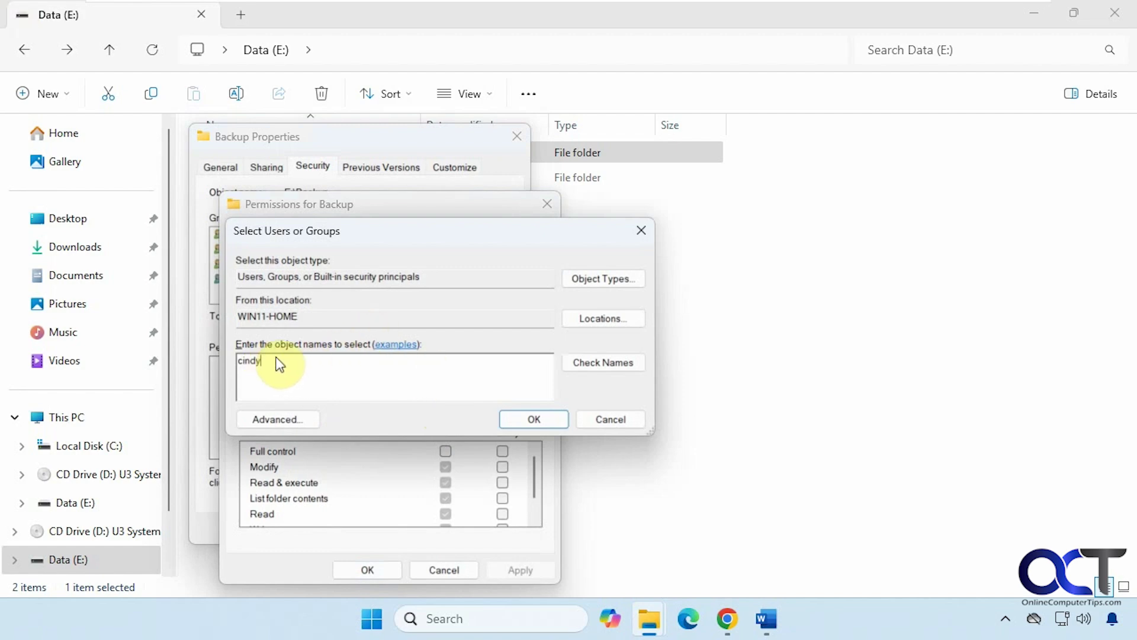
pyautogui.click(581, 362)
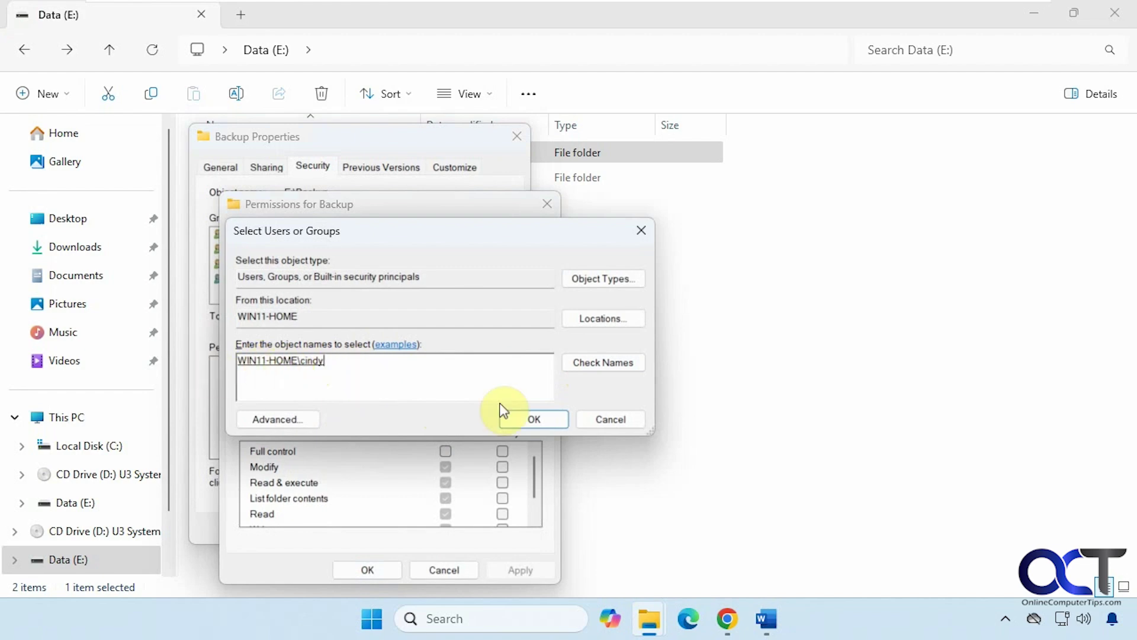
pyautogui.click(529, 417)
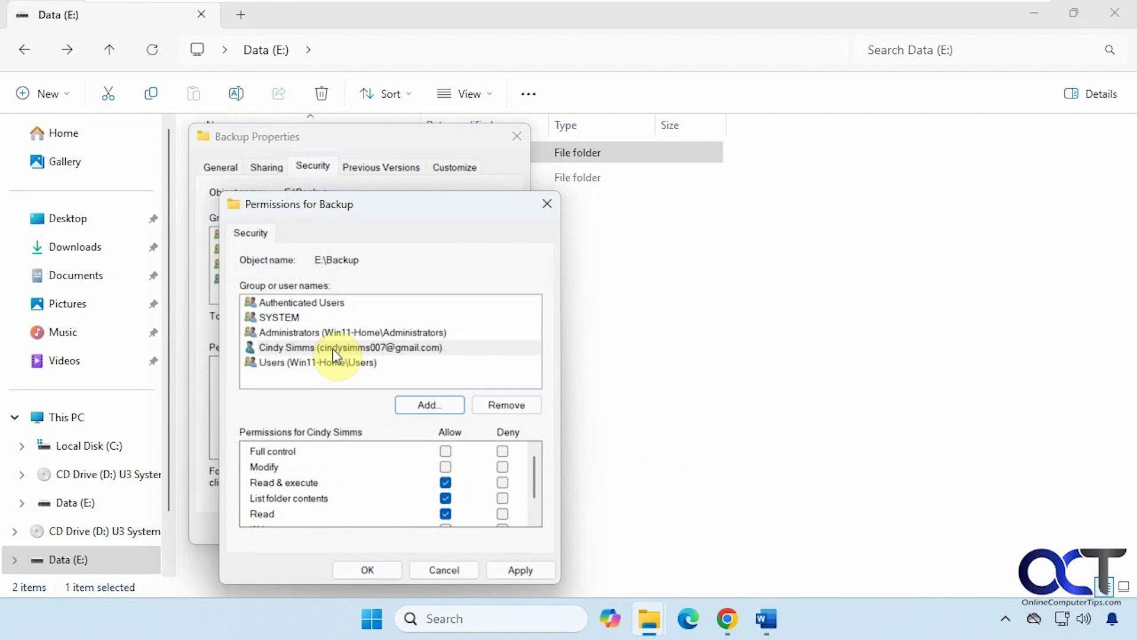
pyautogui.click(445, 570)
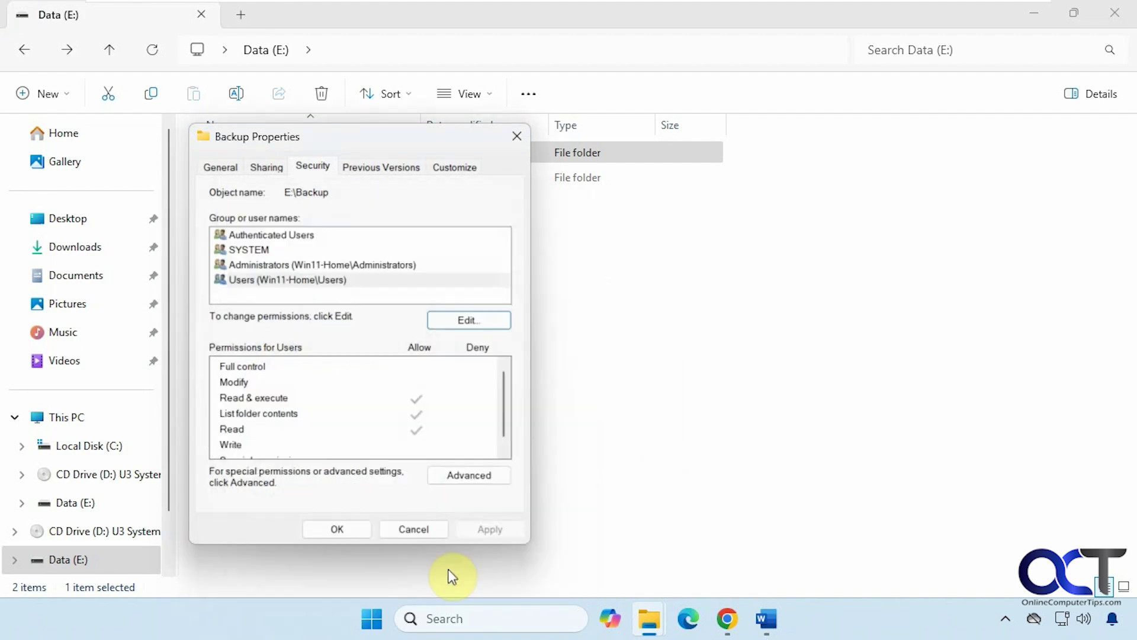
# Close Backup Properties, then view the permissions editor for Cindy's Files and close both dialogs unchanged
pyautogui.click(425, 527)
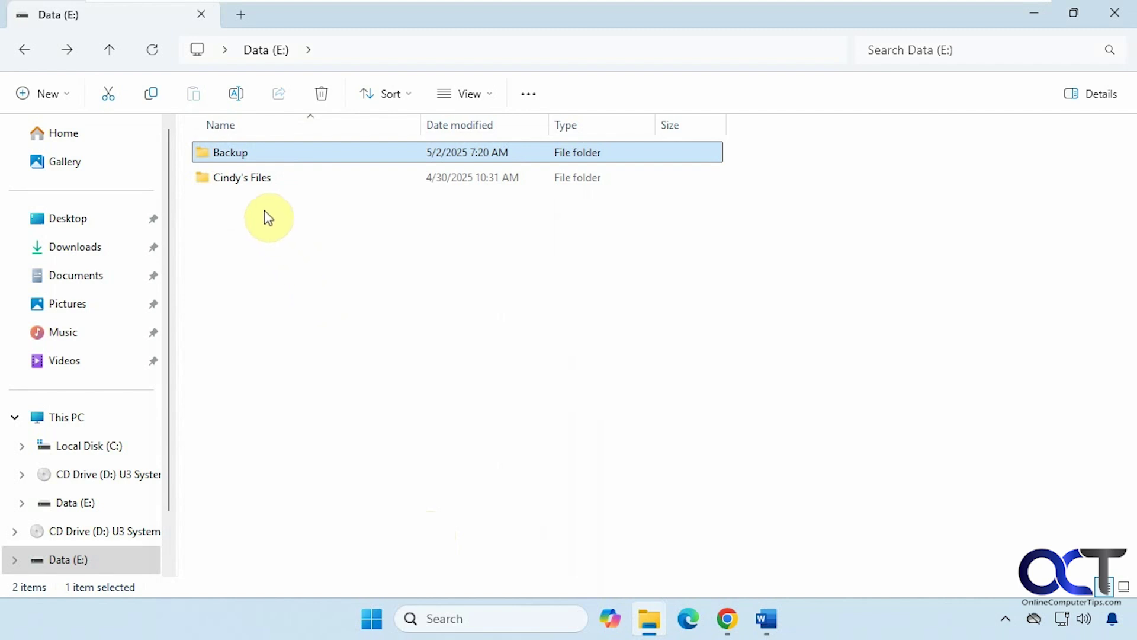
pyautogui.click(257, 178)
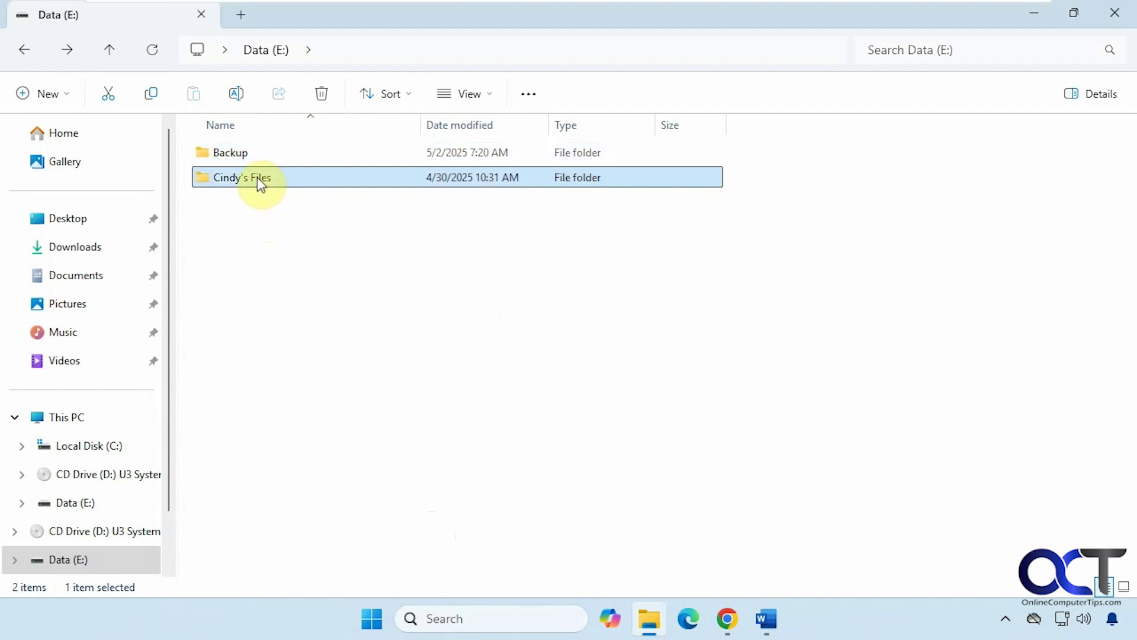
pyautogui.rightClick(257, 177)
pyautogui.click(348, 408)
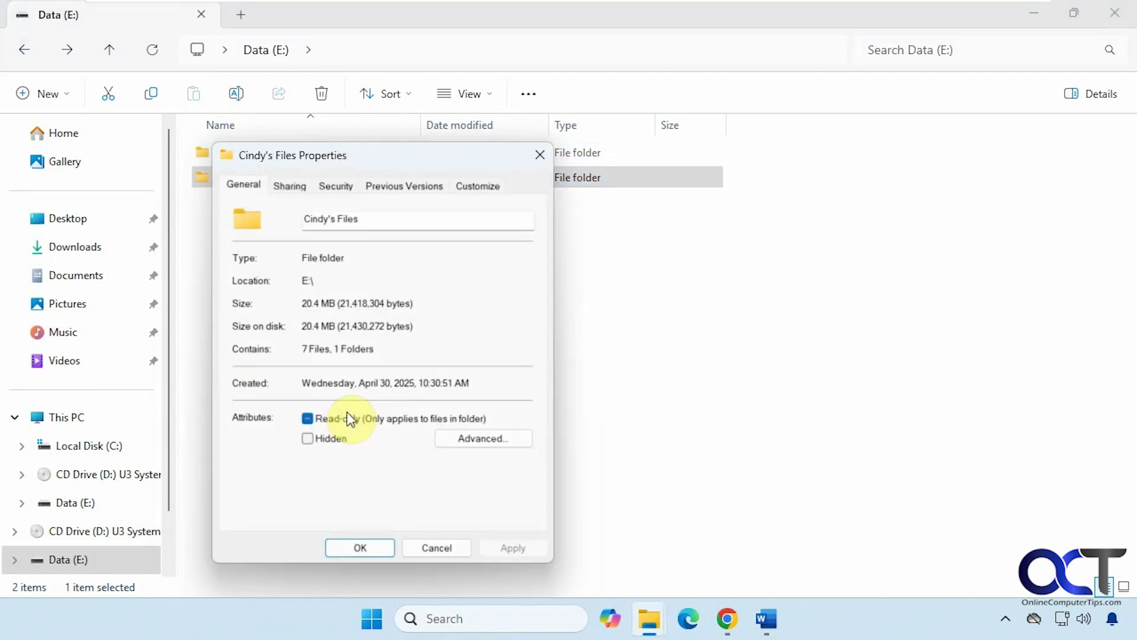
pyautogui.click(335, 186)
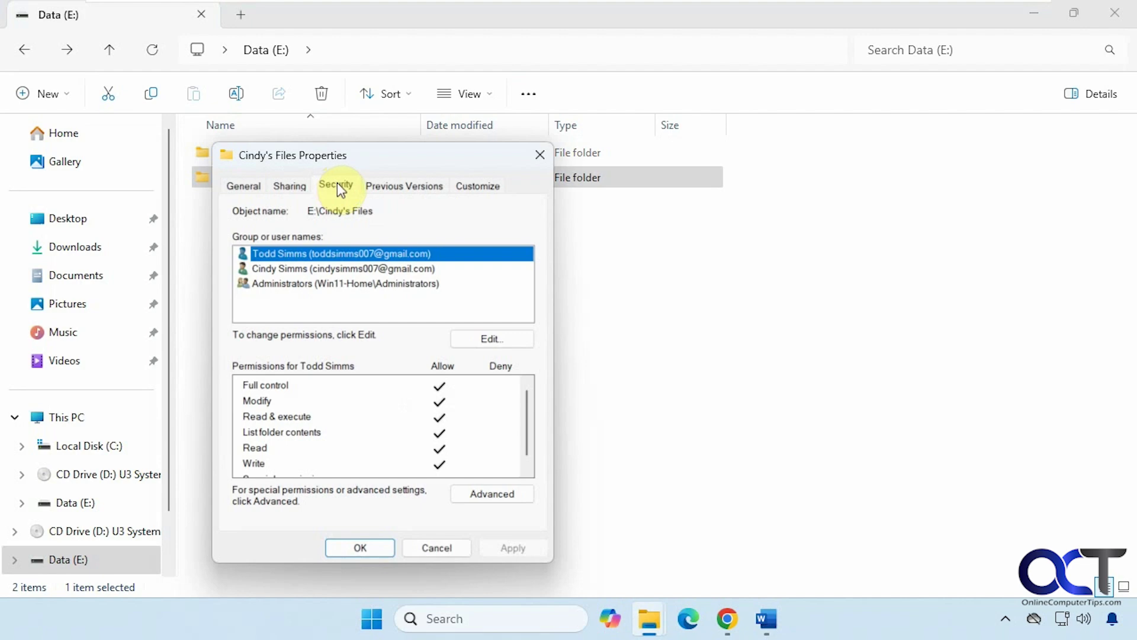
pyautogui.click(467, 341)
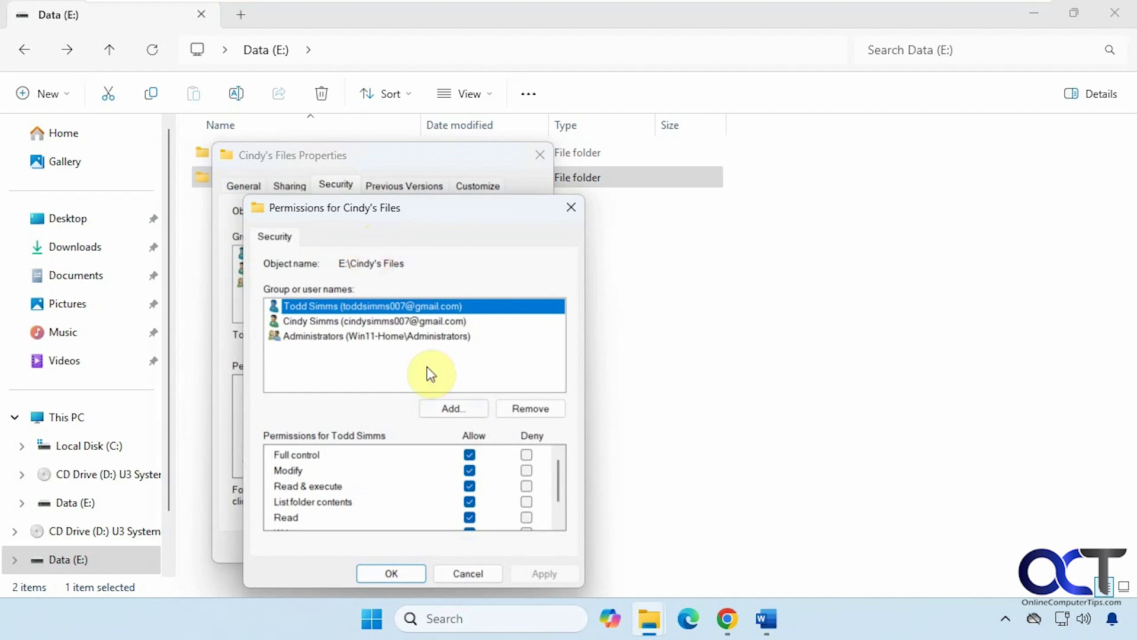
pyautogui.click(470, 572)
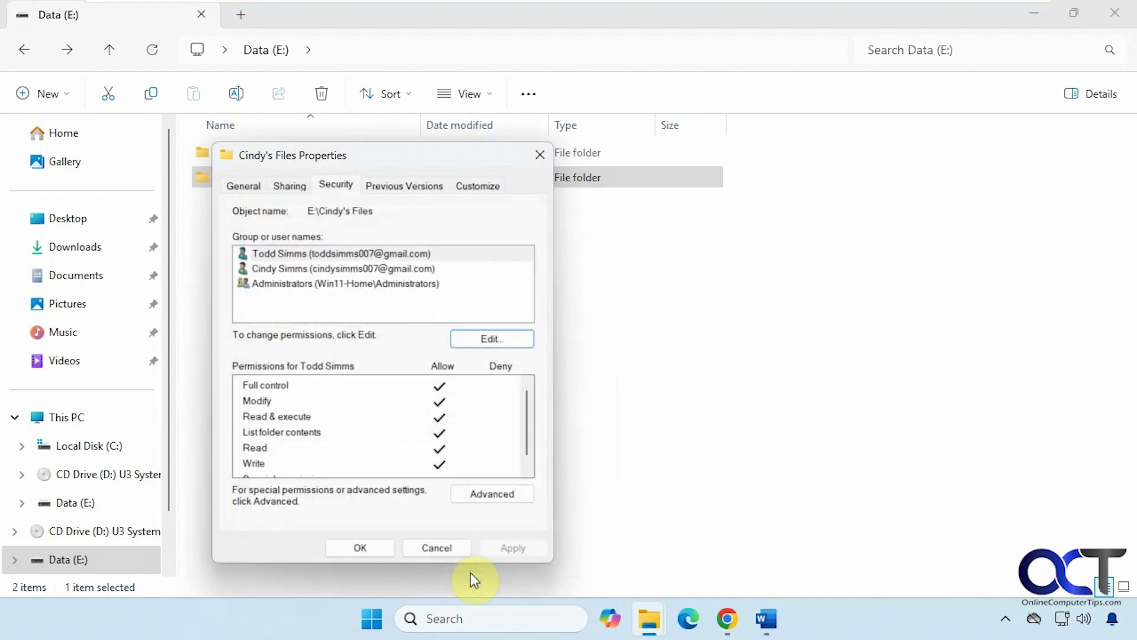
pyautogui.click(457, 552)
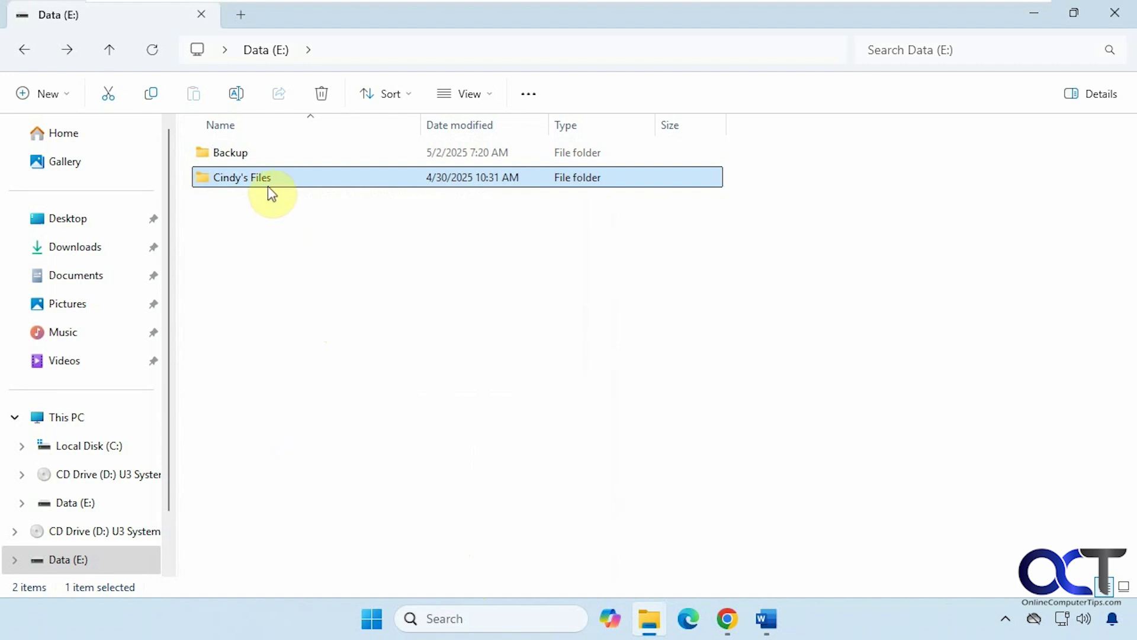
# View the Administrators and Users permissions on Data (E:) and its permissions editor, closing both unchanged
pyautogui.click(76, 565)
pyautogui.rightClick(77, 565)
pyautogui.click(138, 451)
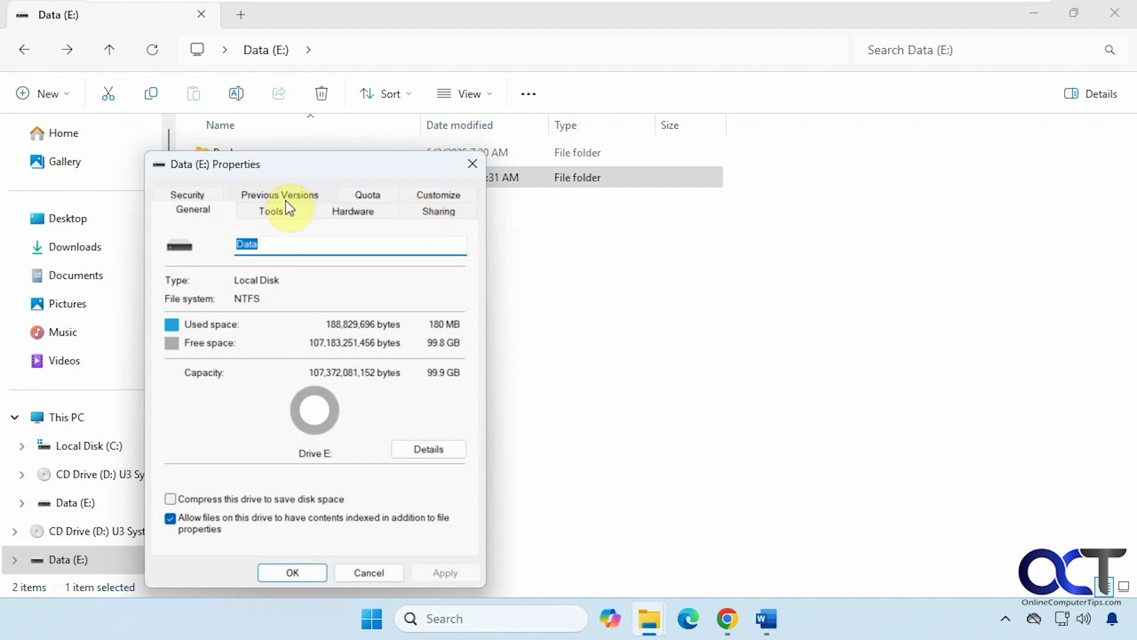
pyautogui.click(201, 195)
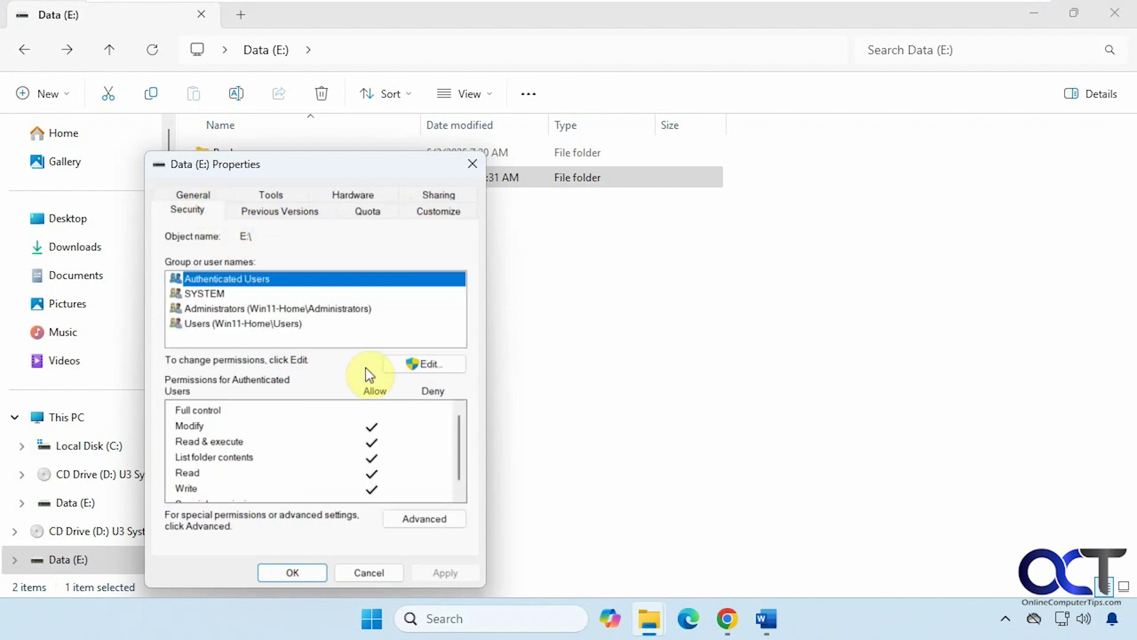
pyautogui.click(248, 308)
pyautogui.click(249, 323)
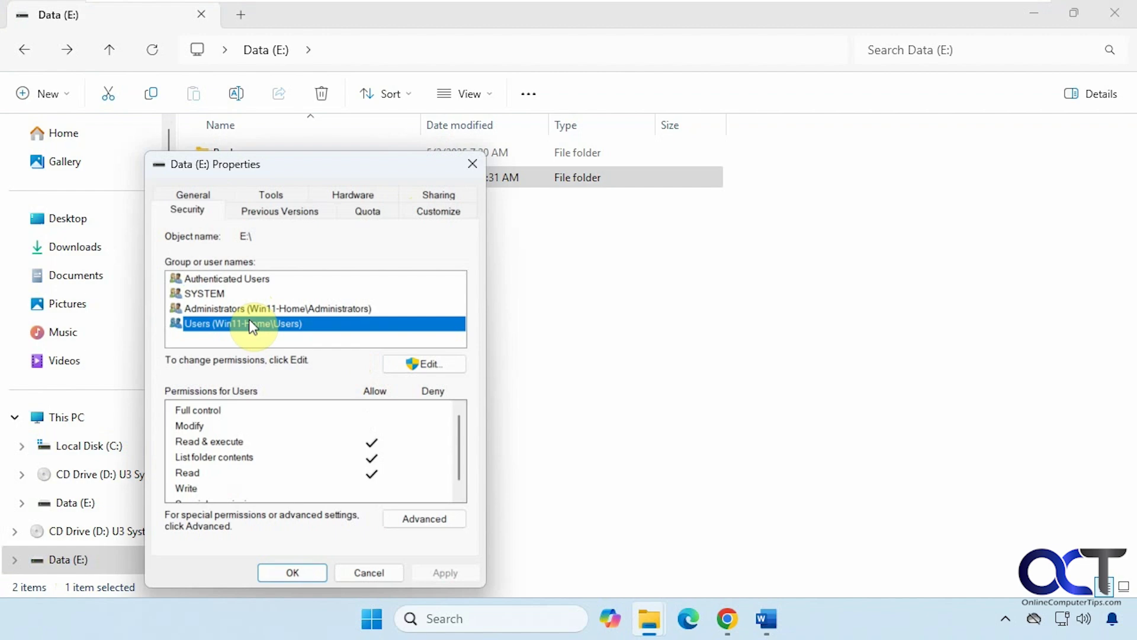
pyautogui.click(416, 363)
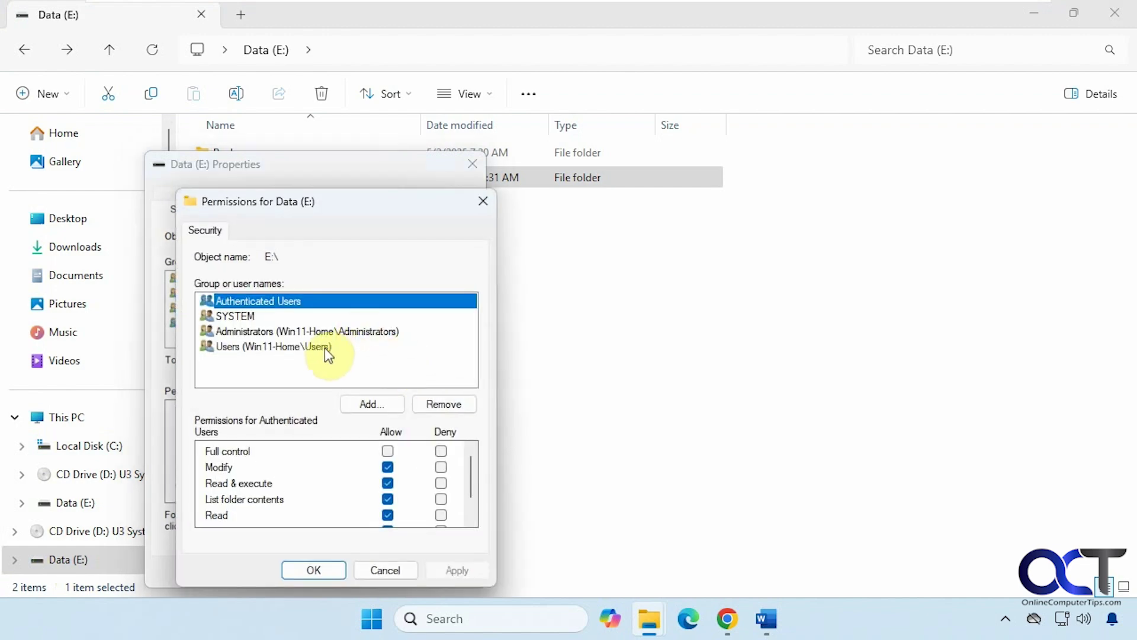
pyautogui.click(382, 570)
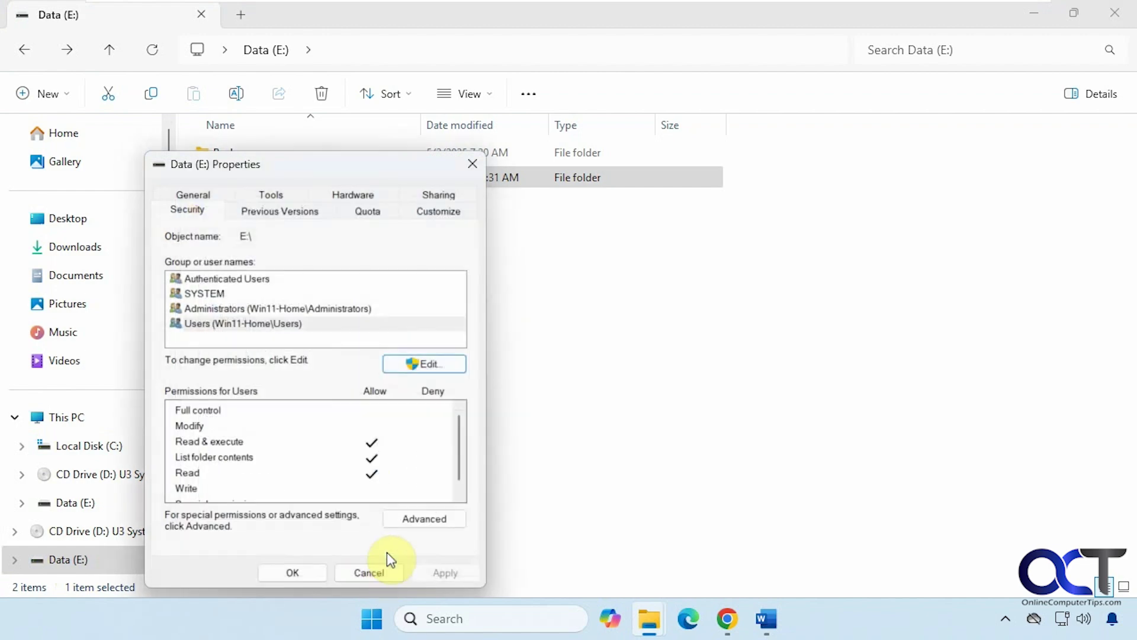
pyautogui.click(375, 572)
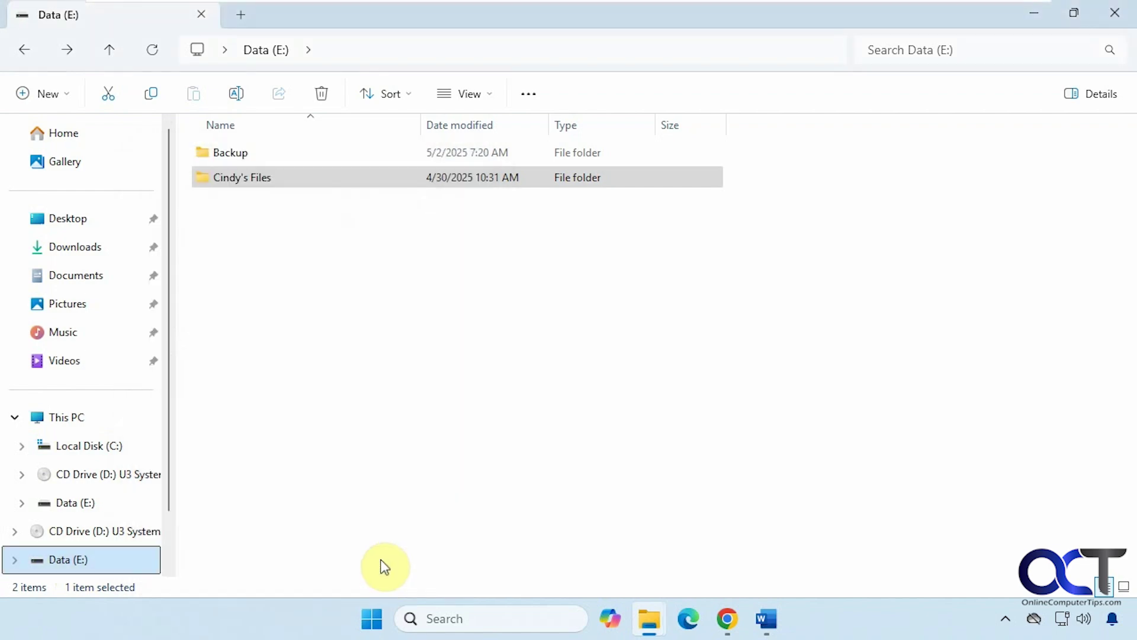
# Open Backup and show the Security tab of the Confidential Files folder's properties
pyautogui.click(240, 157)
pyautogui.doubleClick(239, 156)
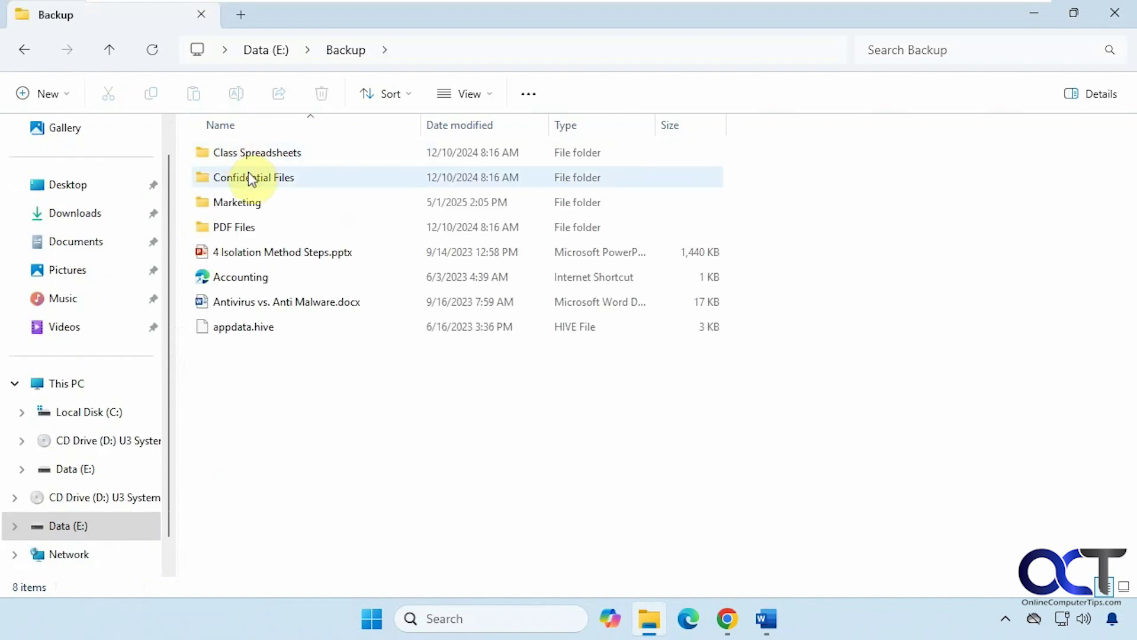
pyautogui.rightClick(253, 180)
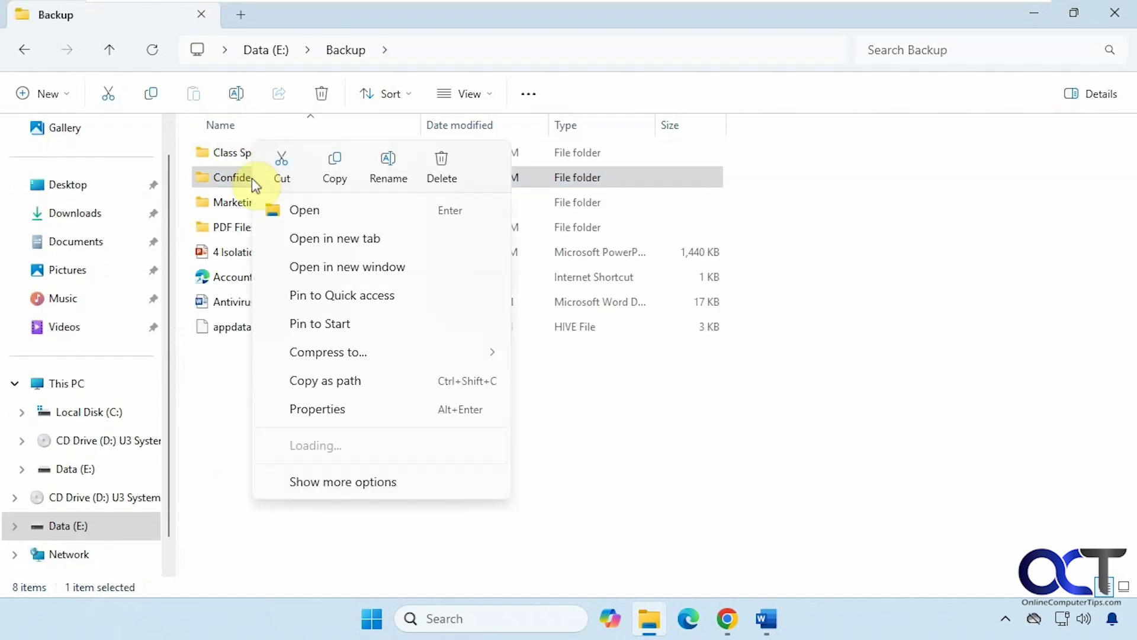
pyautogui.click(320, 409)
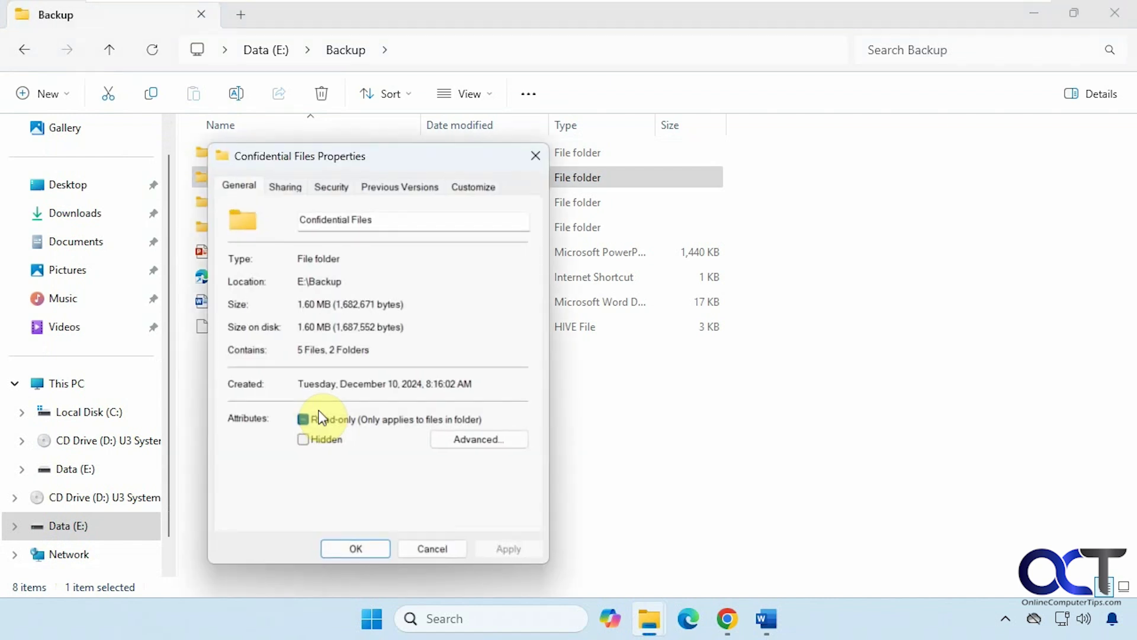
pyautogui.click(332, 187)
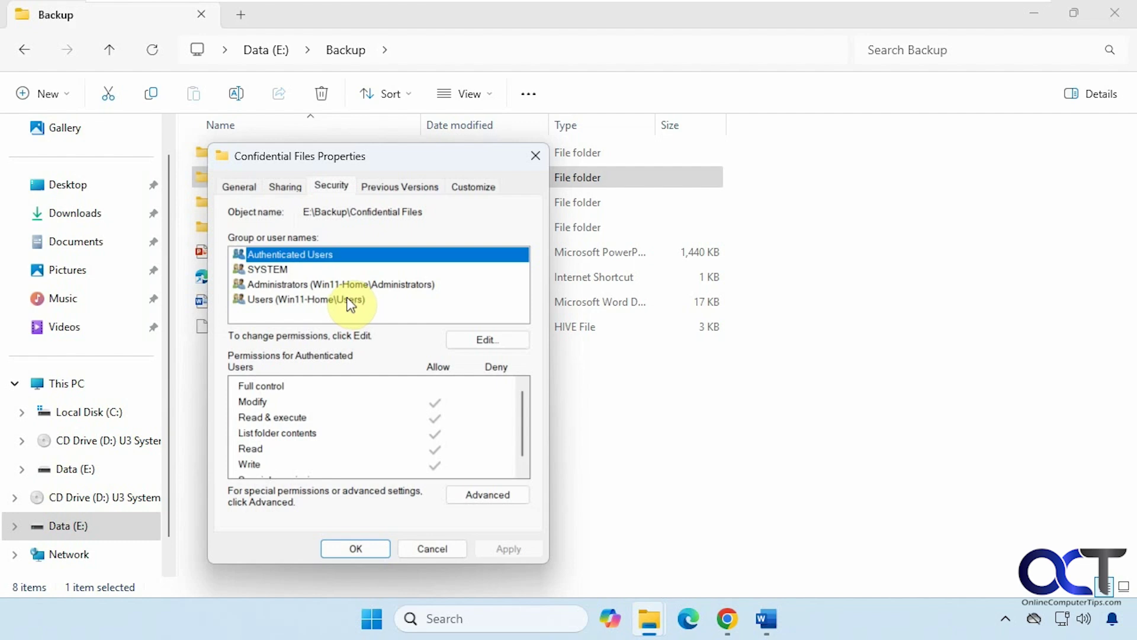
pyautogui.moveTo(379, 154); pyautogui.dragTo(571, 156)
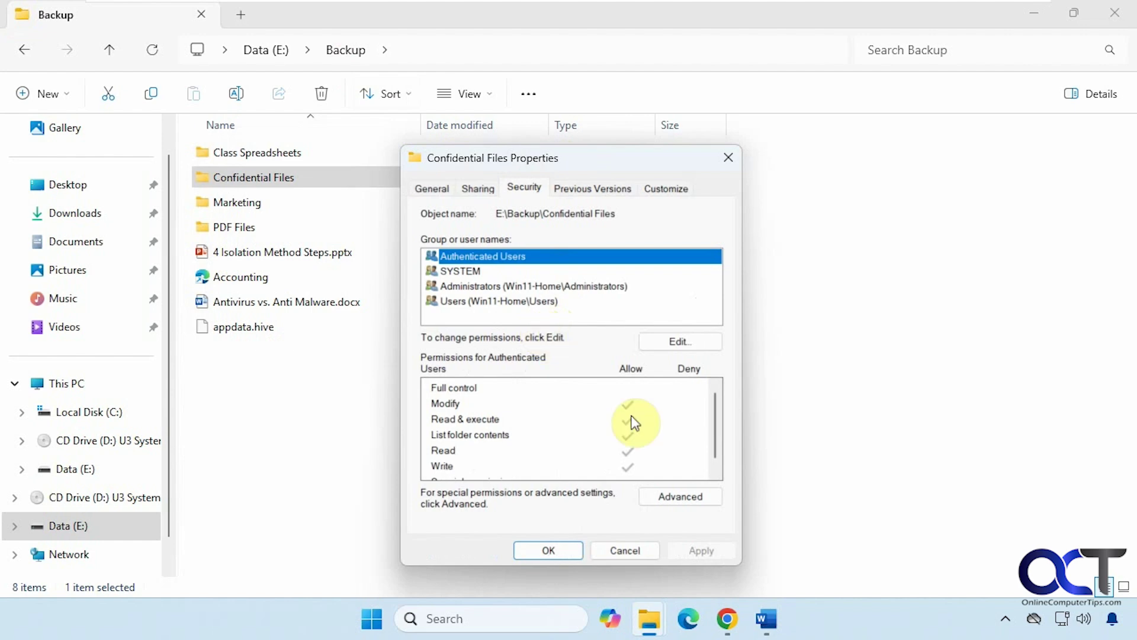
# Open Advanced security settings for Confidential Files, checking Auditing and then Effective Access
pyautogui.click(664, 492)
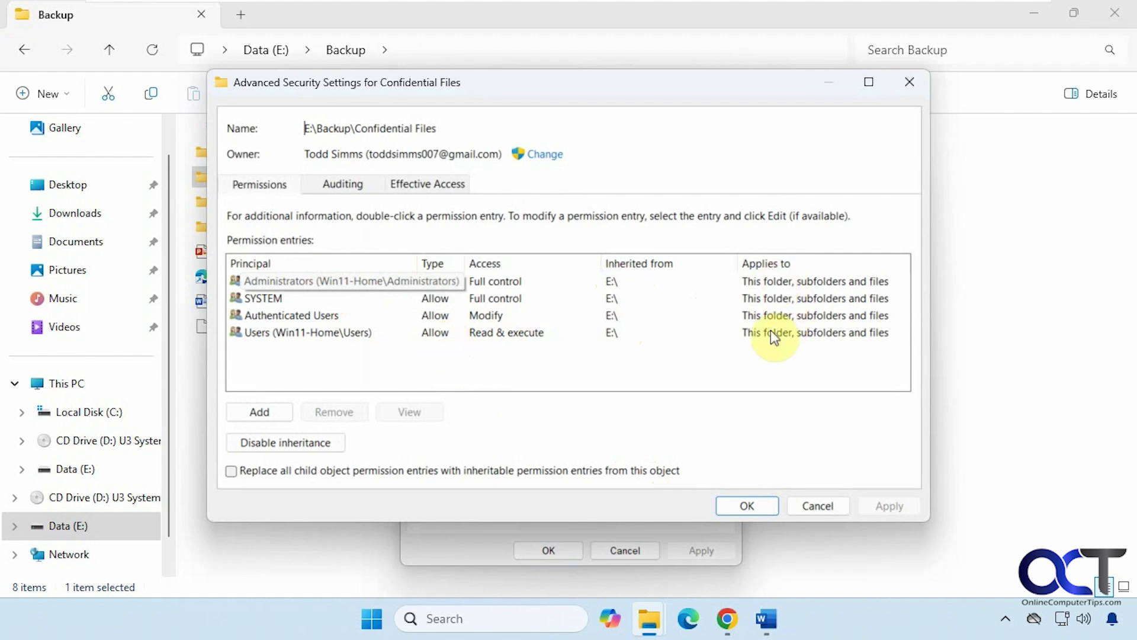
pyautogui.click(341, 183)
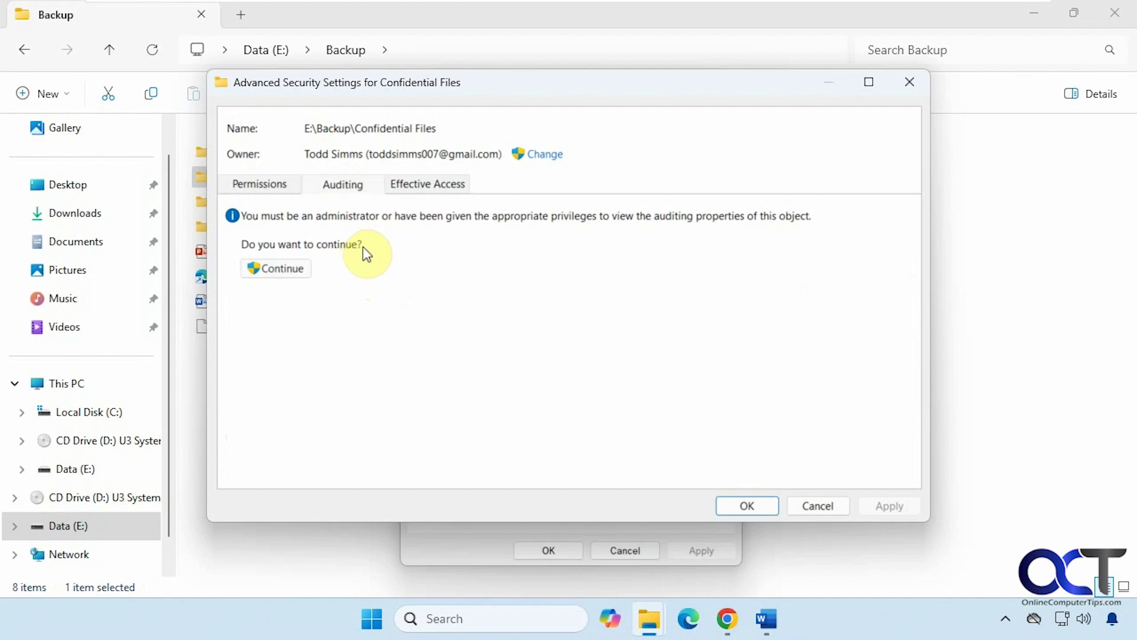
pyautogui.click(432, 186)
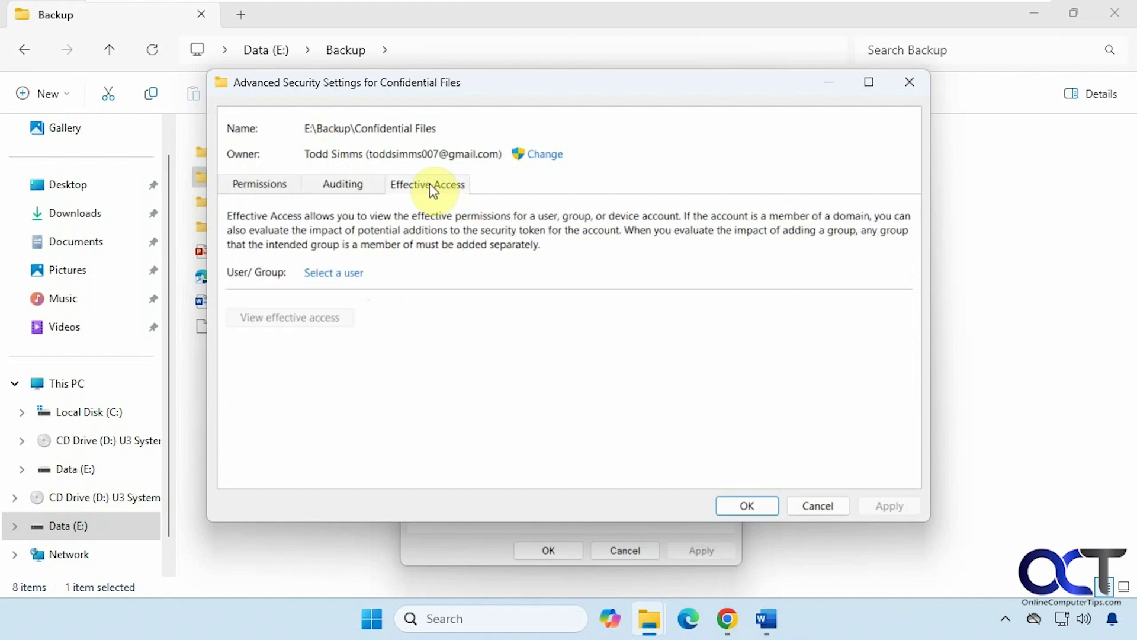
# Check the owner account's effective access on Confidential Files, confirming Full control and all permissions granted
pyautogui.click(339, 273)
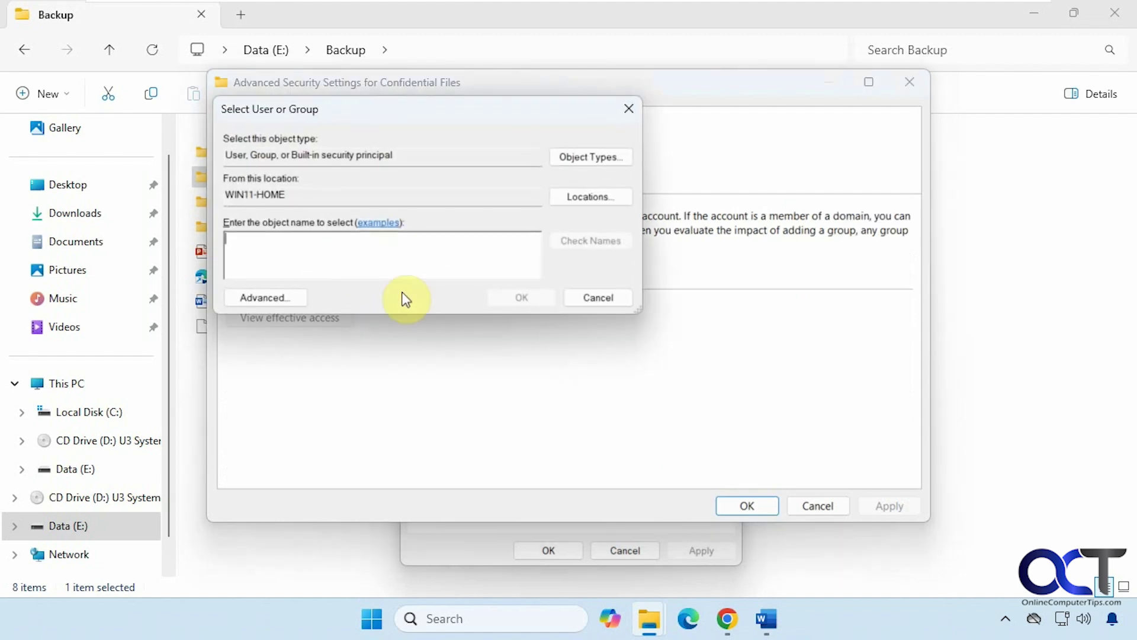
pyautogui.write('todds')
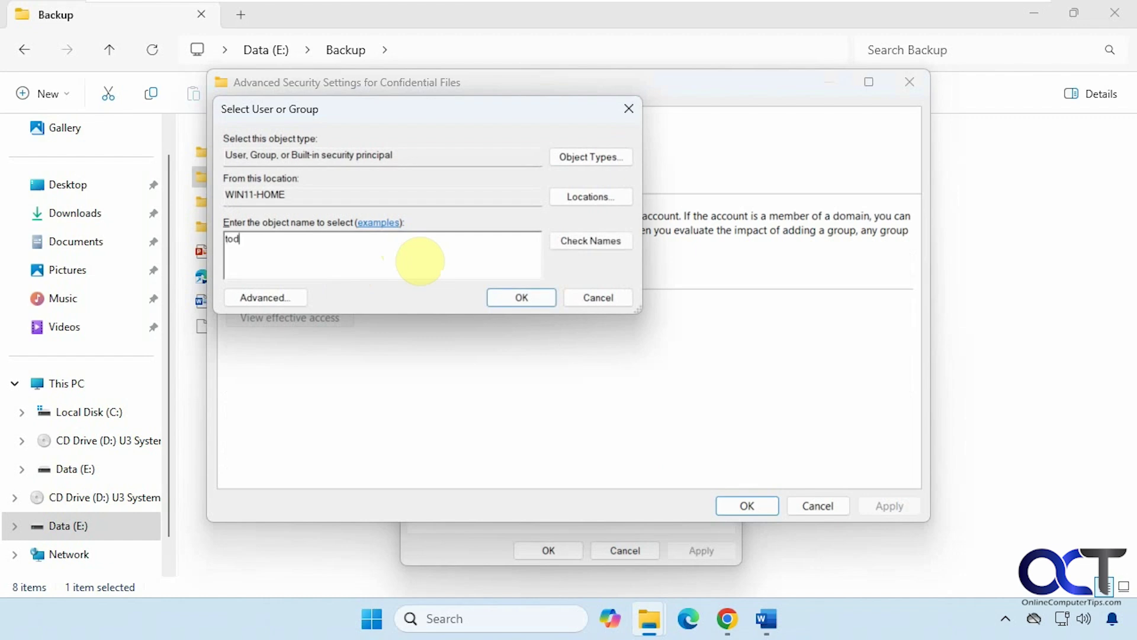
pyautogui.click(586, 241)
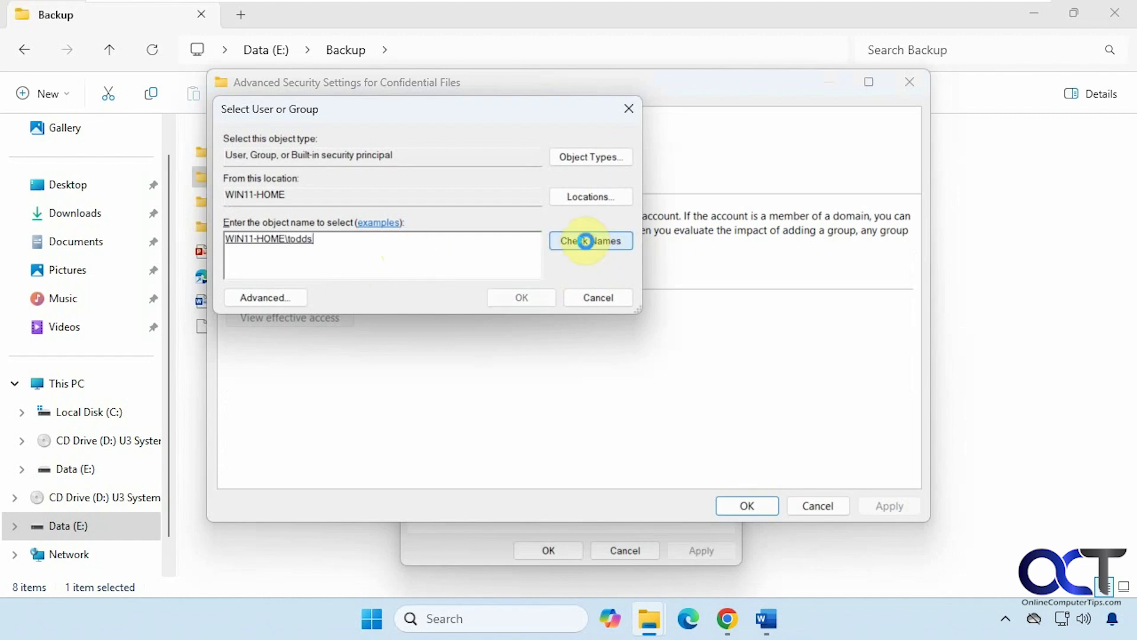
pyautogui.click(520, 298)
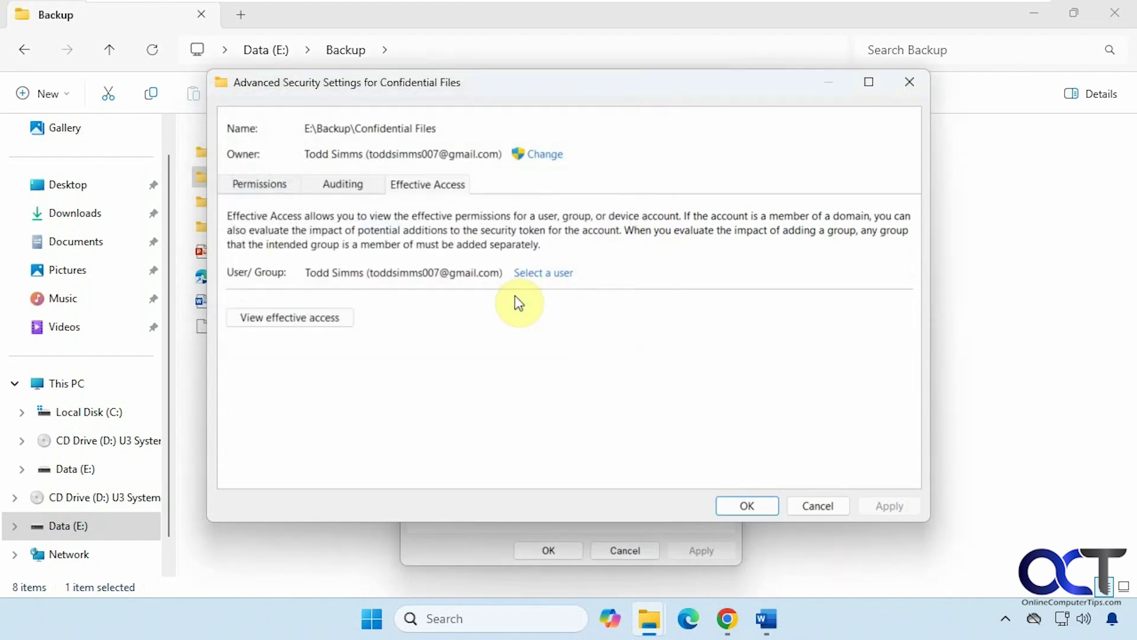
pyautogui.click(335, 319)
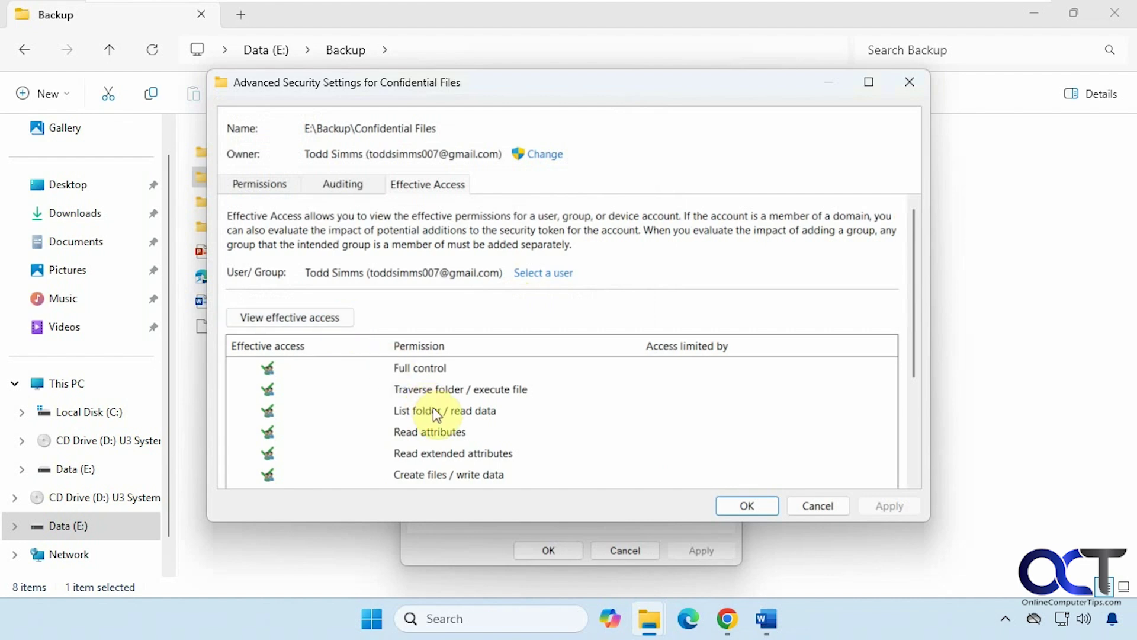
pyautogui.scroll(-1, 433, 407)
pyautogui.scroll(-6, 431, 410)
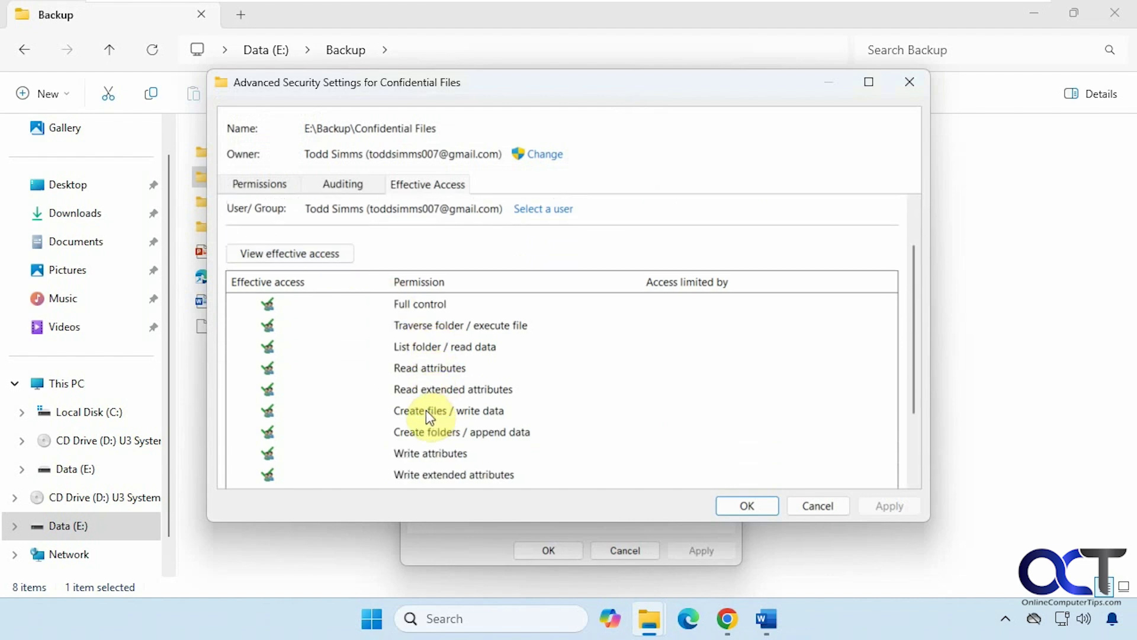
pyautogui.scroll(-1, 422, 411)
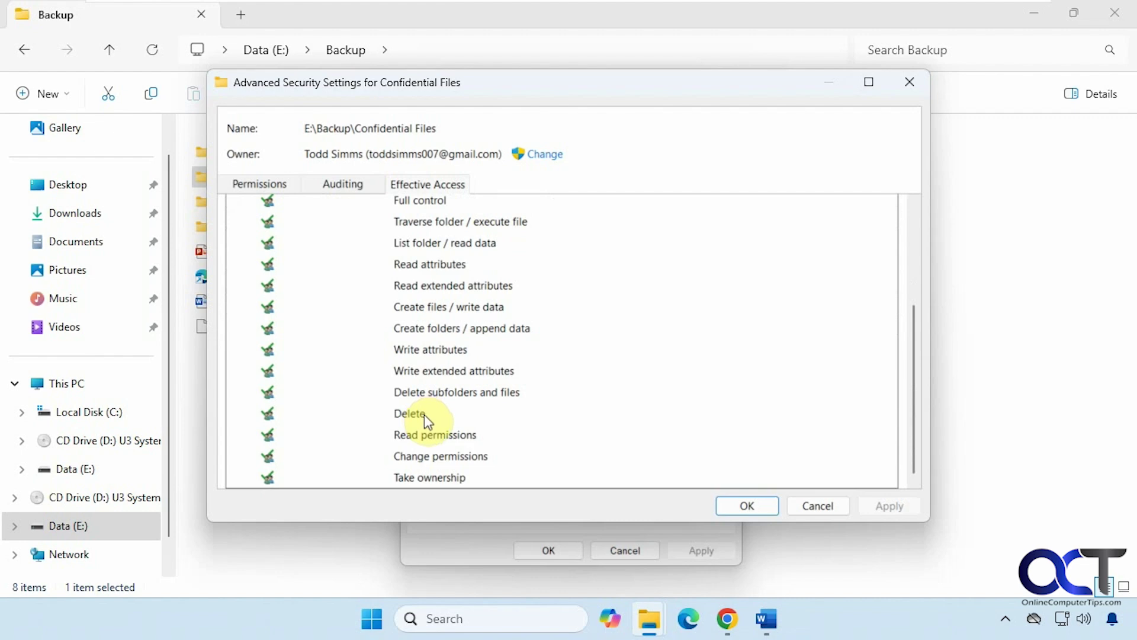
pyautogui.scroll(8, 424, 415)
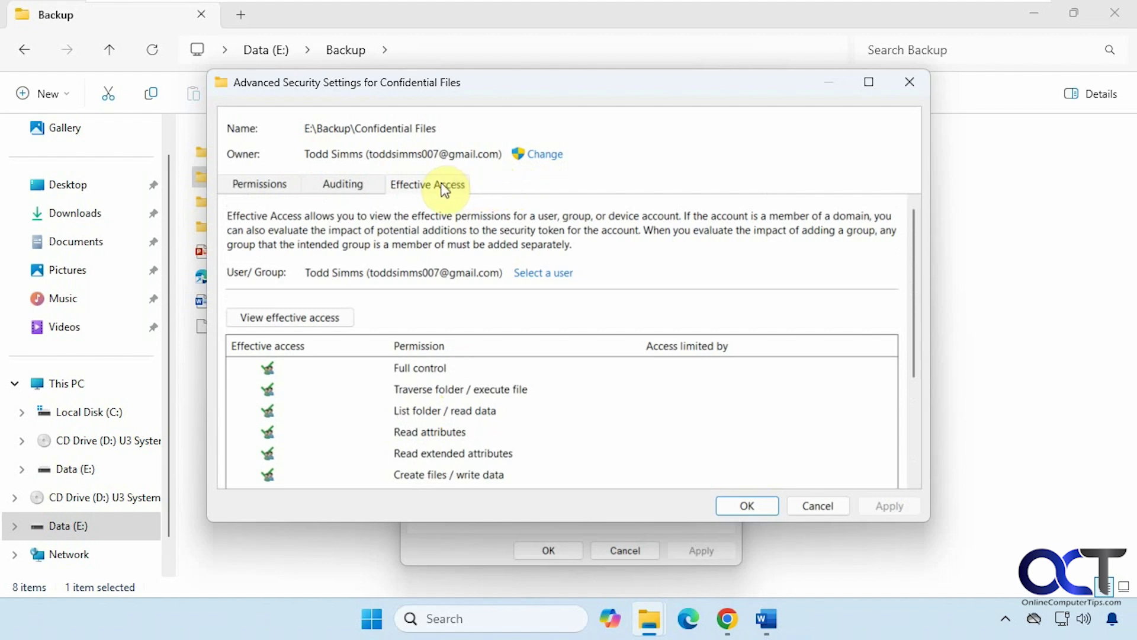
# Close the Confidential Files dialogs, return to Data (E:), and open Backup's editable permissions
pyautogui.click(812, 507)
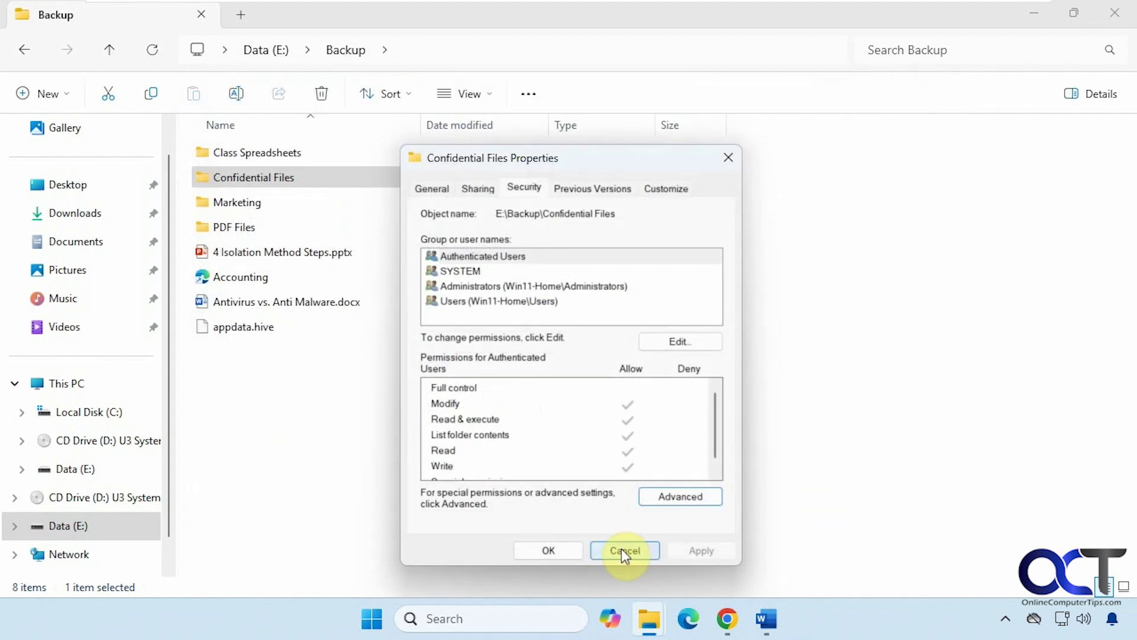
pyautogui.click(622, 549)
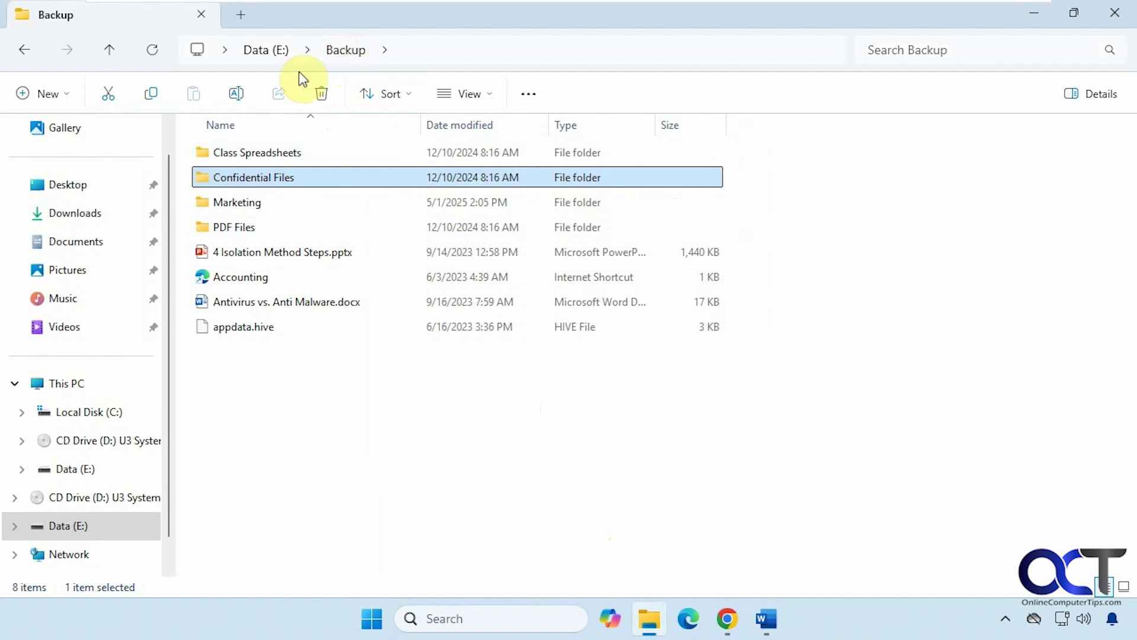
pyautogui.click(26, 51)
pyautogui.rightClick(243, 152)
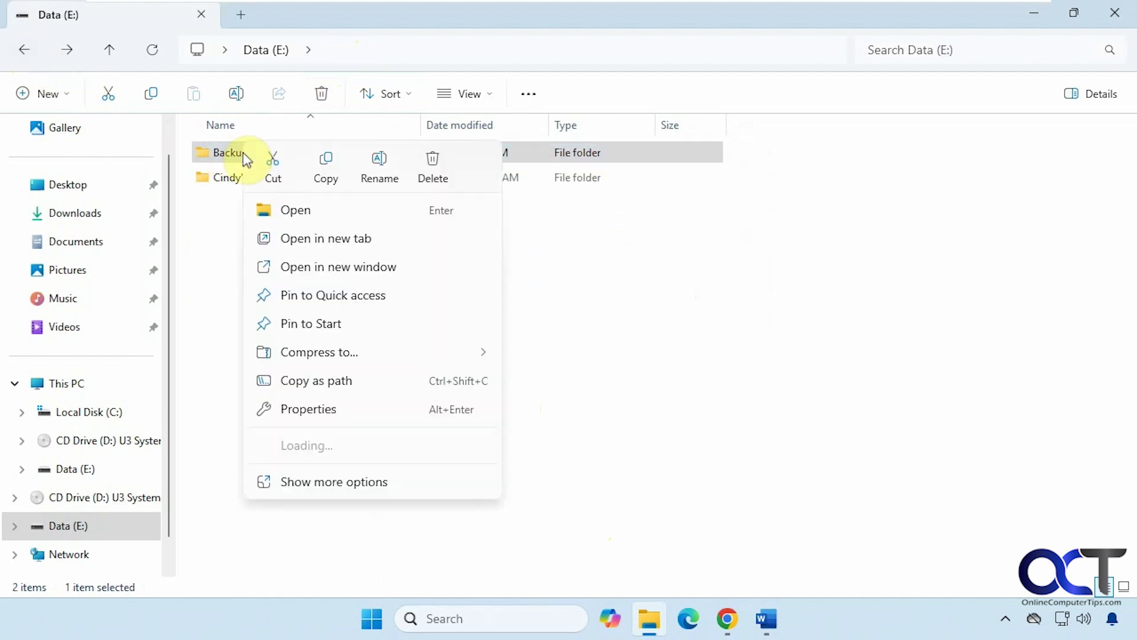
pyautogui.click(331, 408)
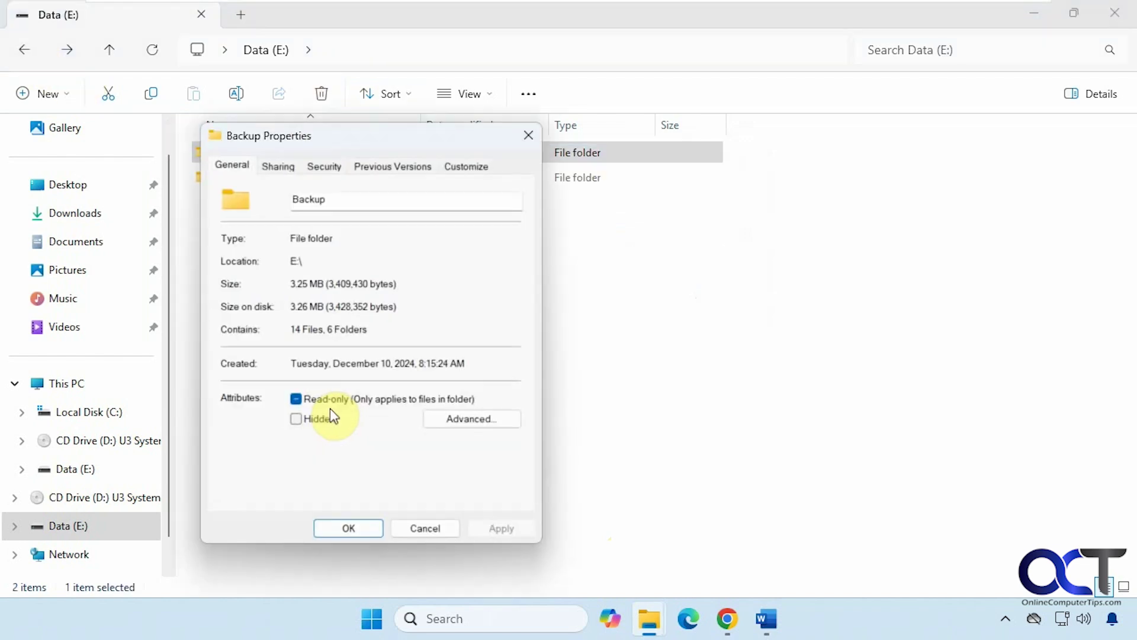
pyautogui.click(320, 168)
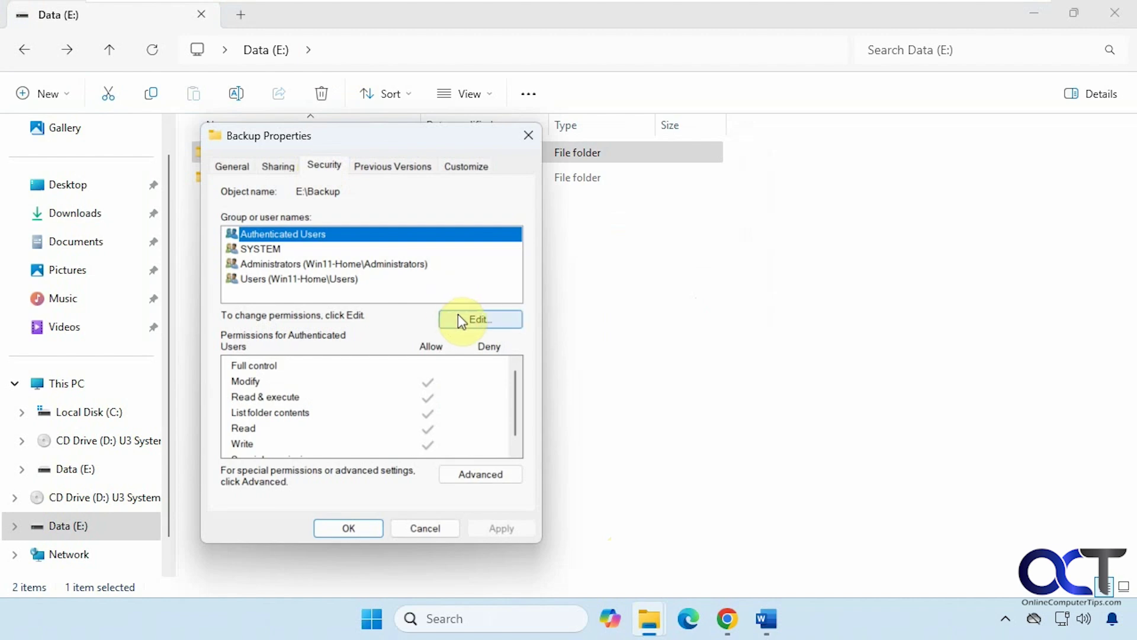
pyautogui.click(477, 318)
# Add a local user to Backup with Full control allowed, apply, and close both dialogs
pyautogui.click(428, 402)
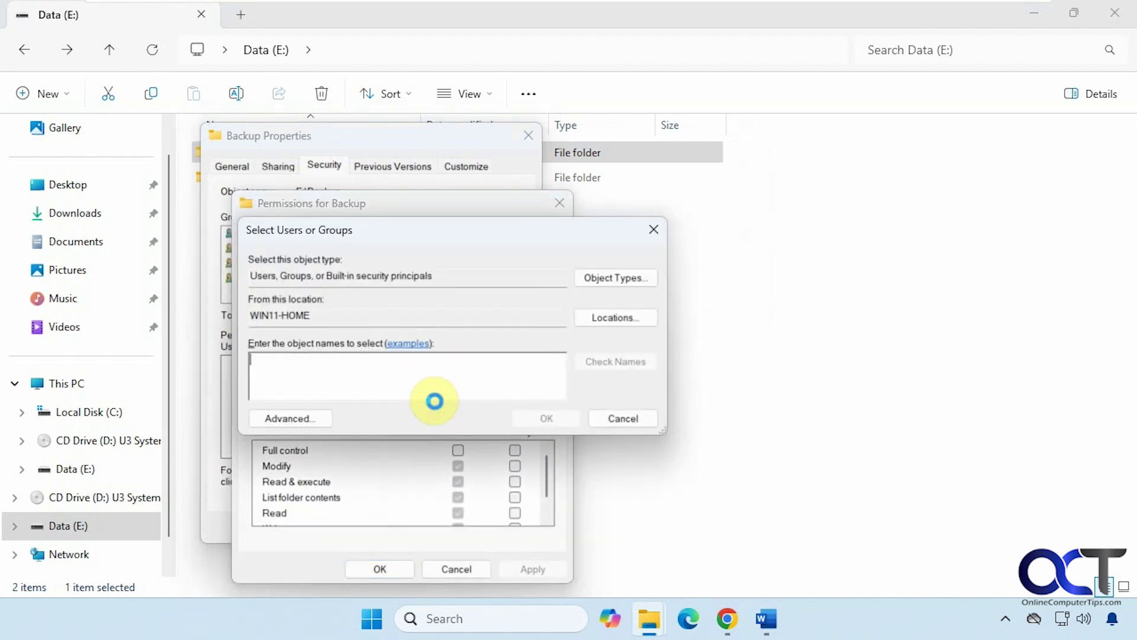
pyautogui.write('cindy')
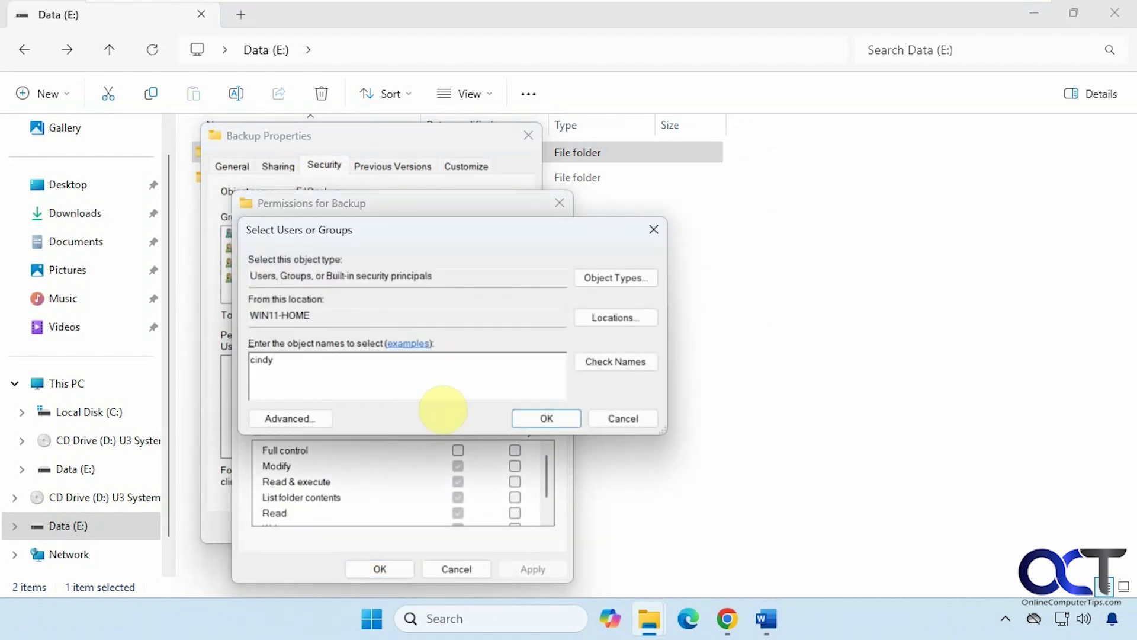
pyautogui.click(570, 418)
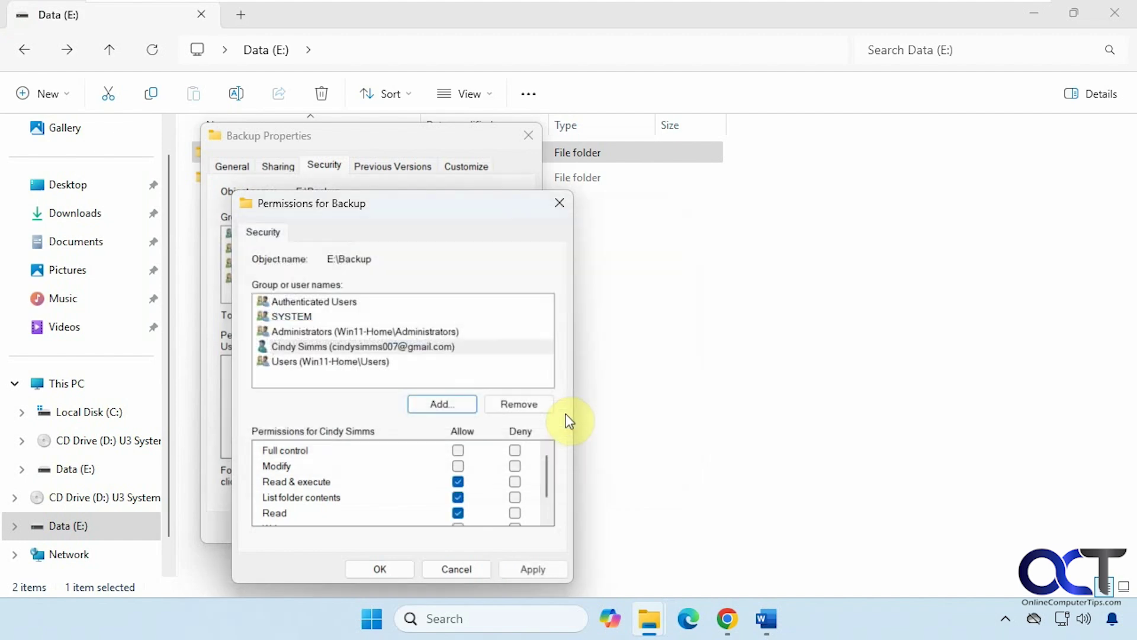
pyautogui.click(457, 450)
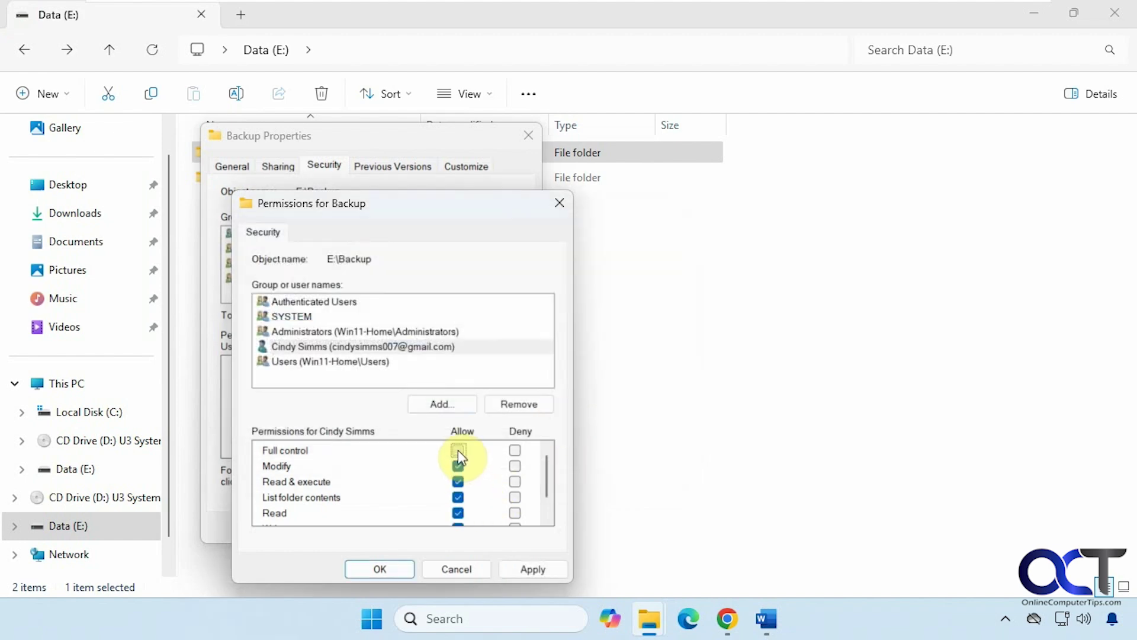
pyautogui.click(516, 567)
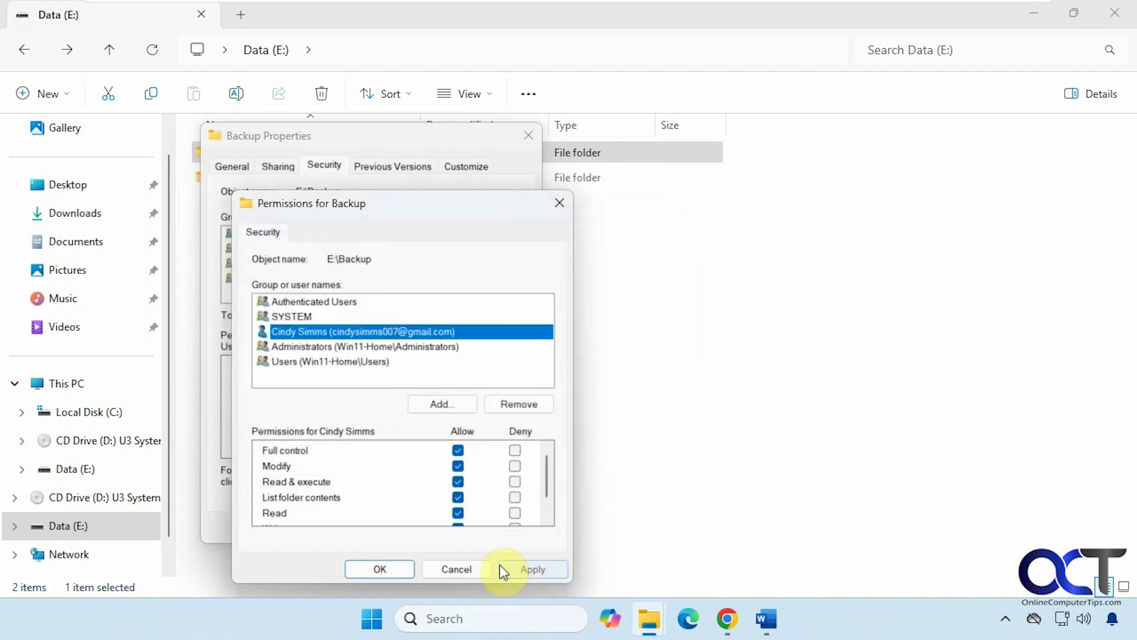
pyautogui.click(396, 571)
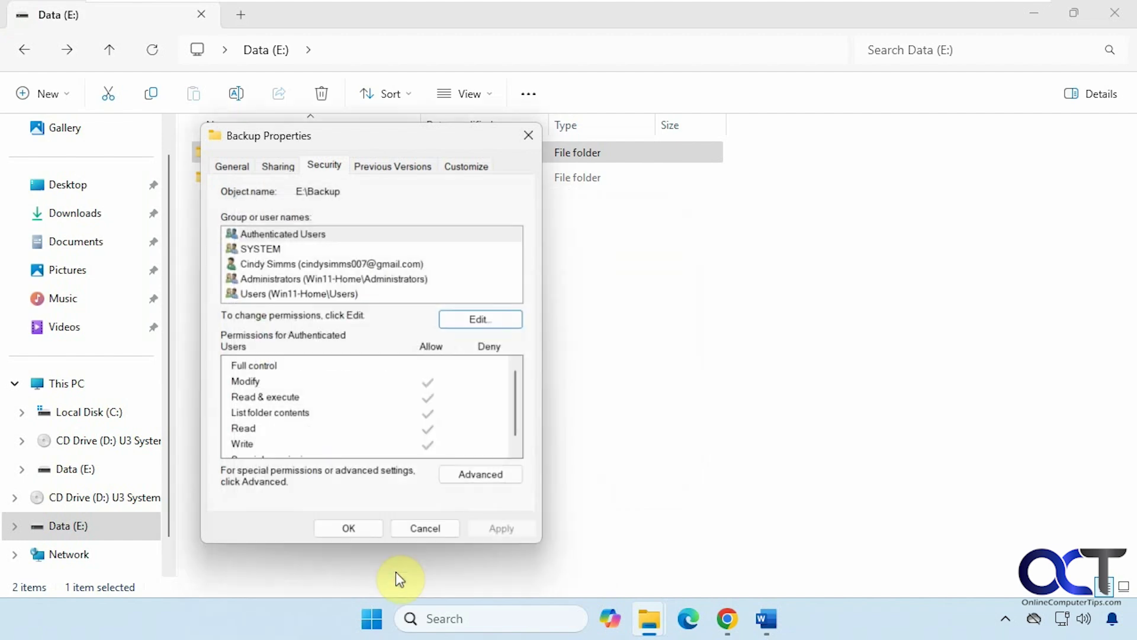
pyautogui.click(368, 527)
# Inside Backup, view the added user's inherited Full control on Confidential Files, cancelling the editor
pyautogui.doubleClick(259, 162)
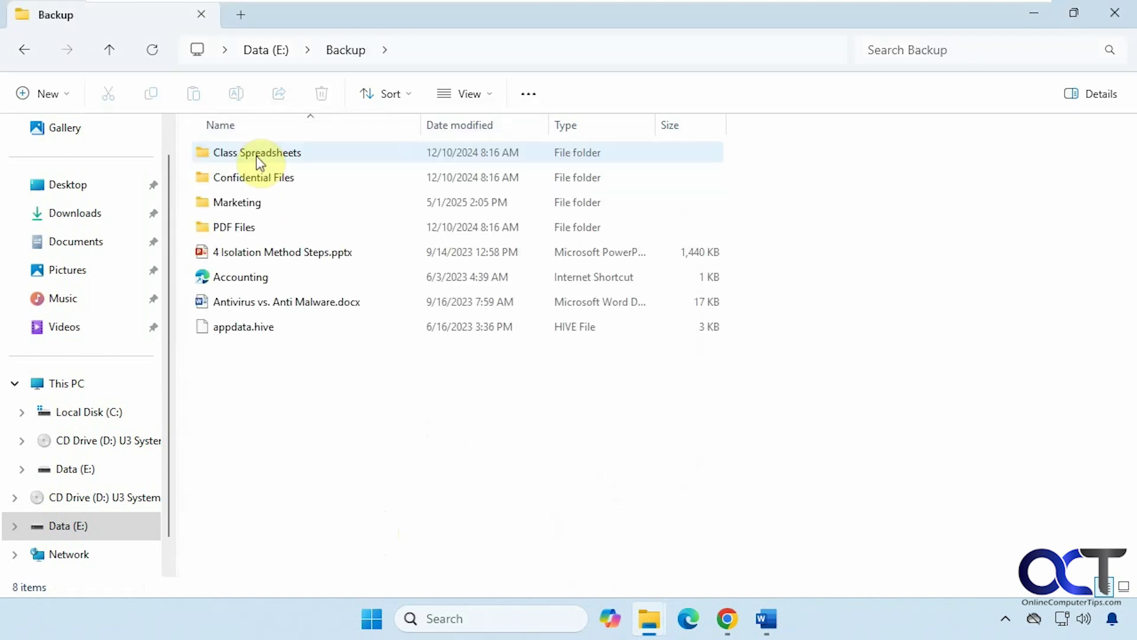
pyautogui.rightClick(264, 180)
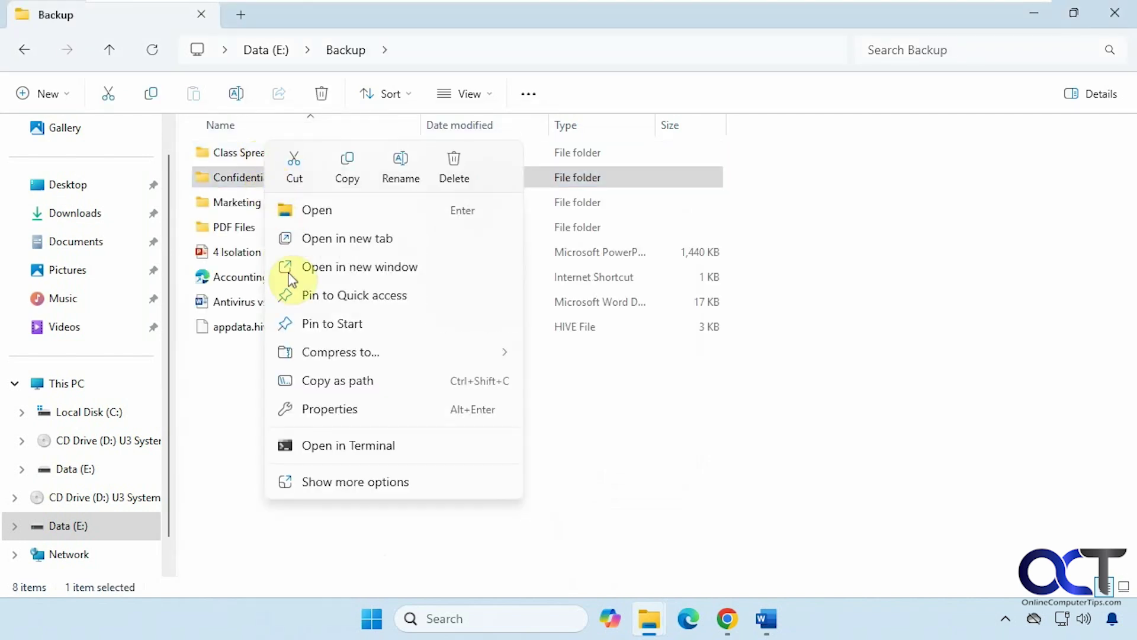
pyautogui.click(329, 408)
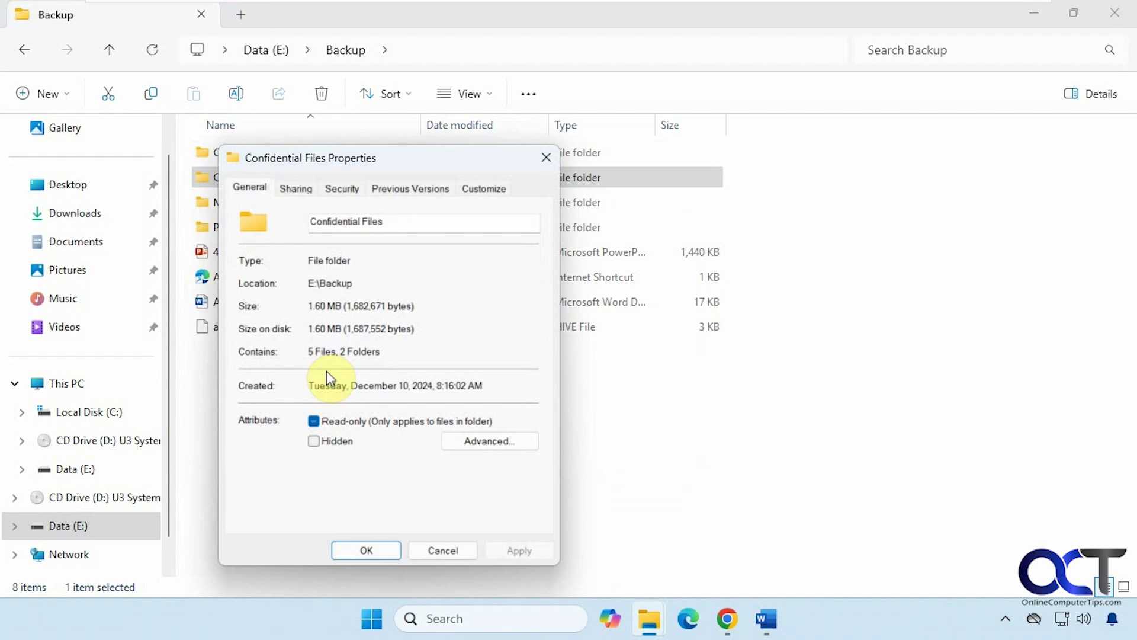
pyautogui.click(333, 187)
pyautogui.click(323, 287)
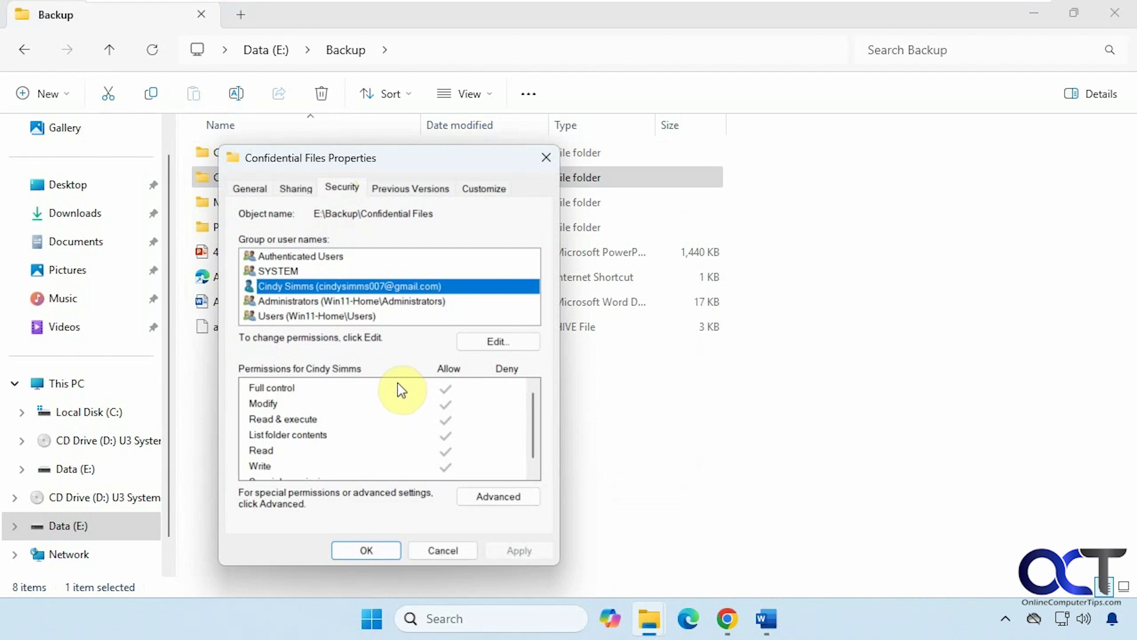
pyautogui.click(474, 342)
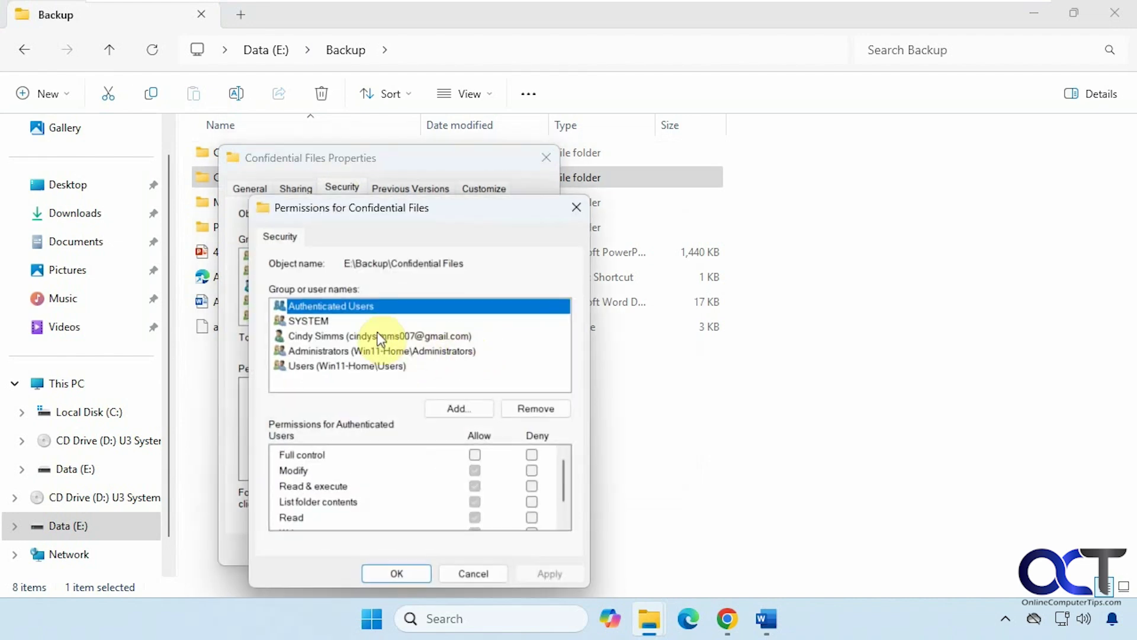
pyautogui.click(379, 336)
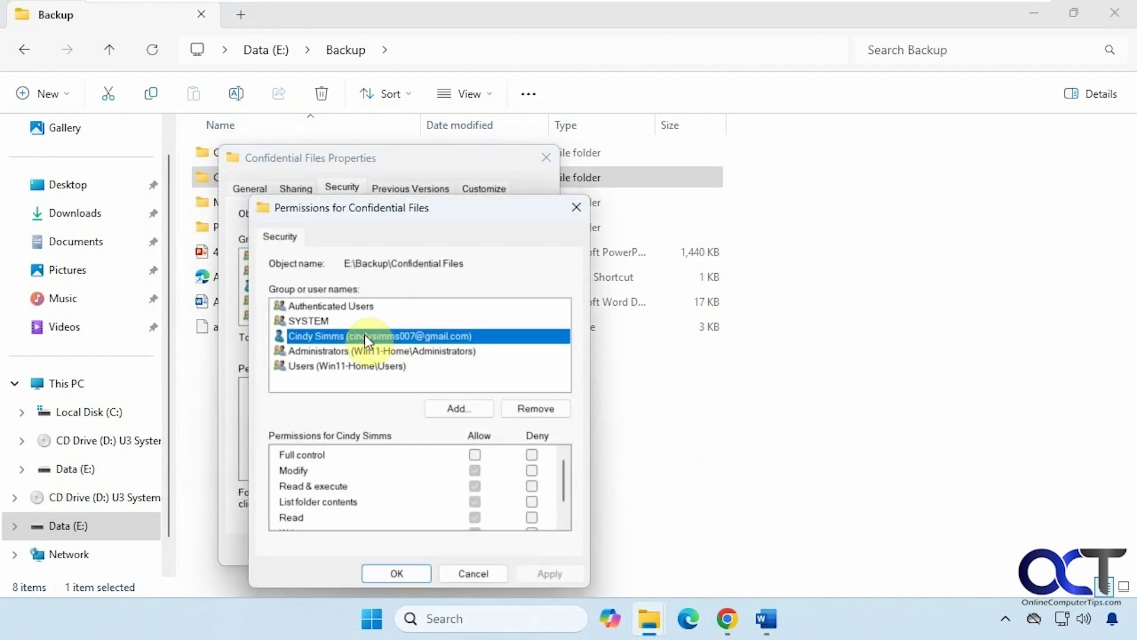
pyautogui.click(472, 573)
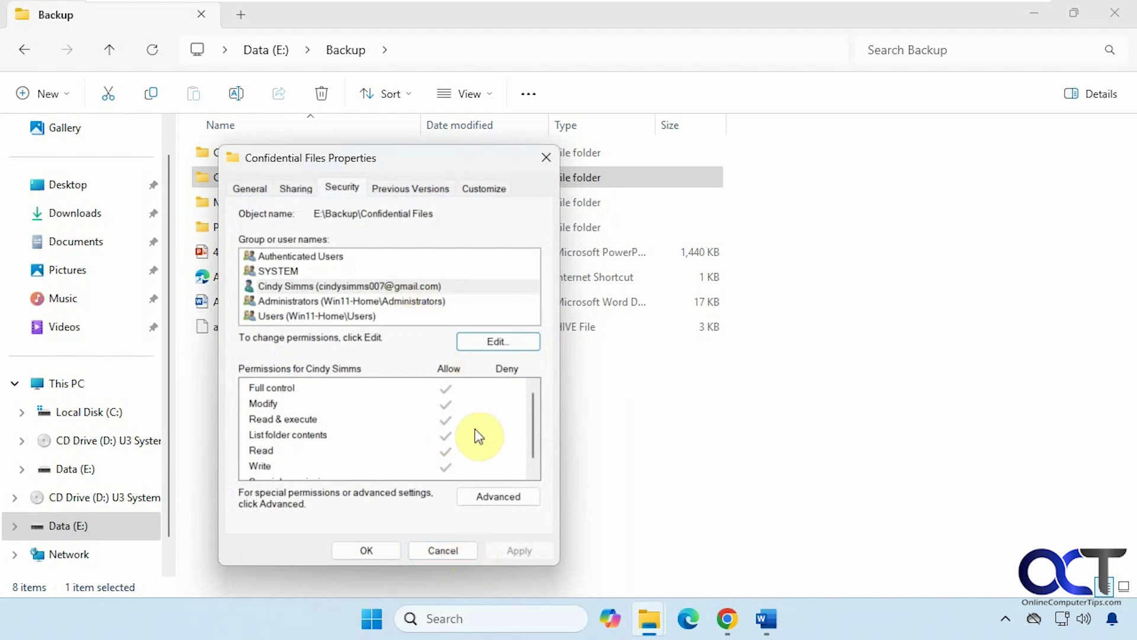
# Disable inheritance on Confidential Files, converting inherited permissions into explicit ones, and confirm
pyautogui.click(497, 497)
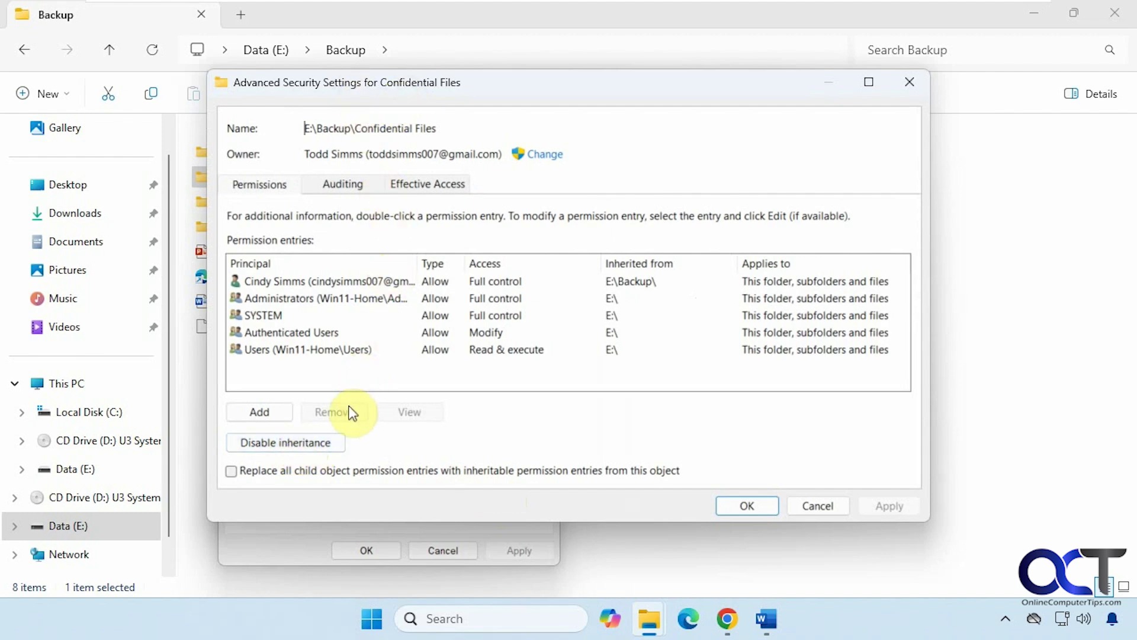
pyautogui.click(314, 447)
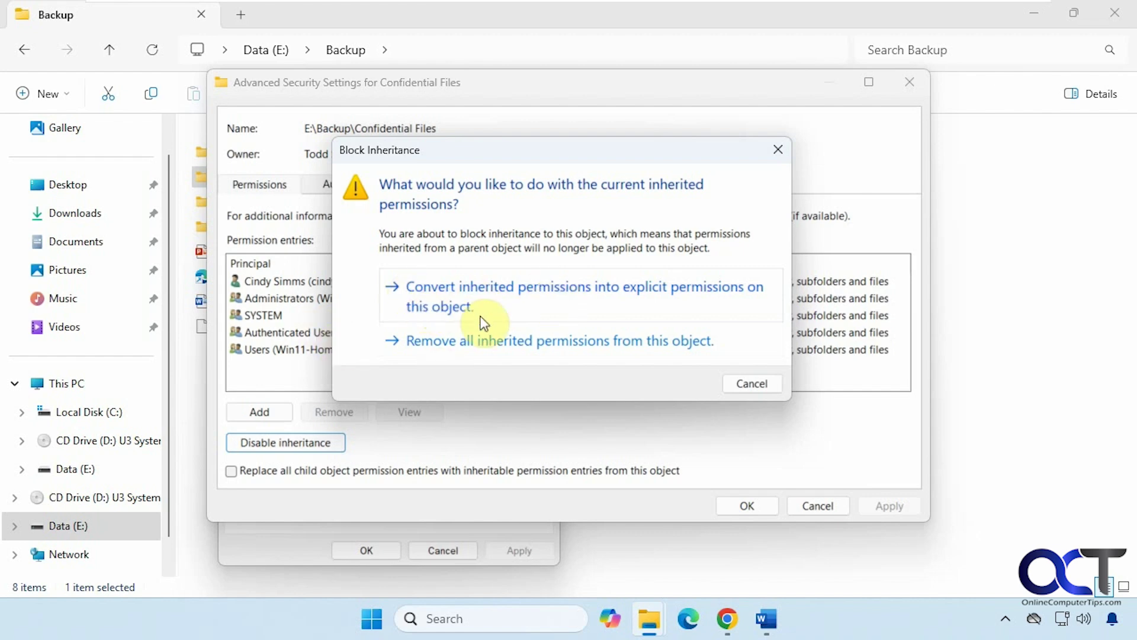
pyautogui.click(552, 305)
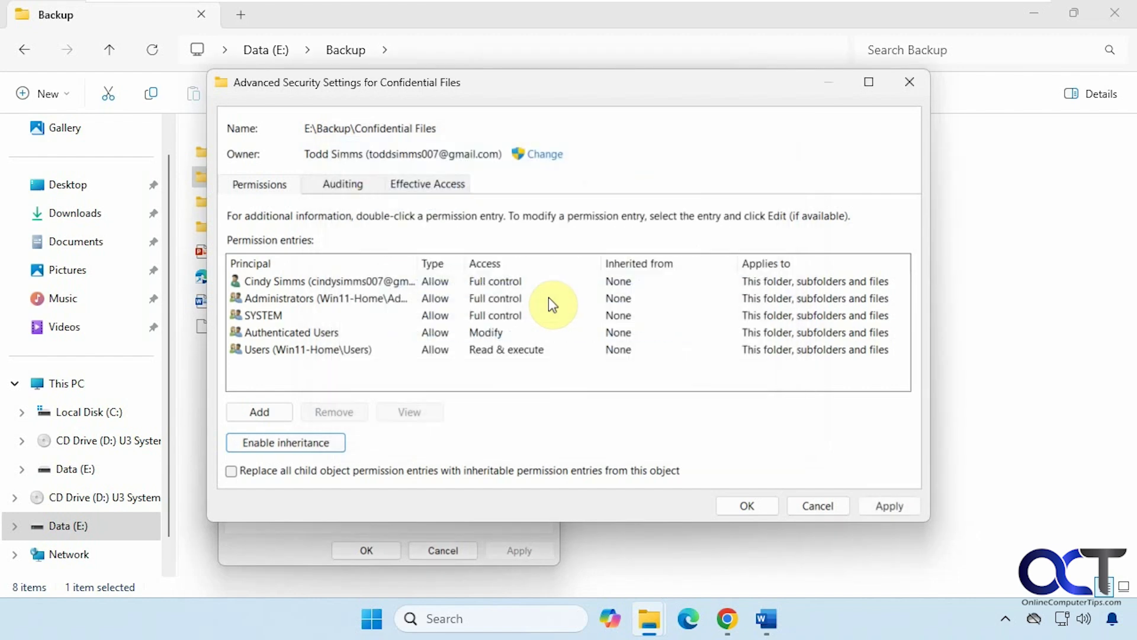
pyautogui.click(740, 506)
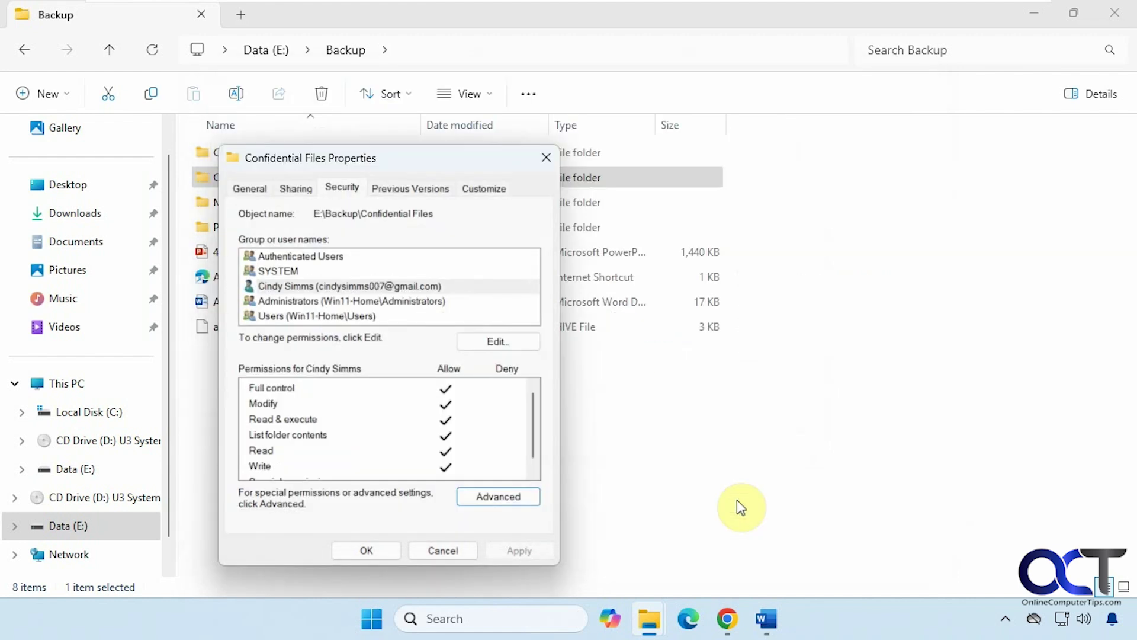
# Reopen Confidential Files' Security tab to verify the user's explicit Full control, then close both dialogs unchanged
pyautogui.click(397, 551)
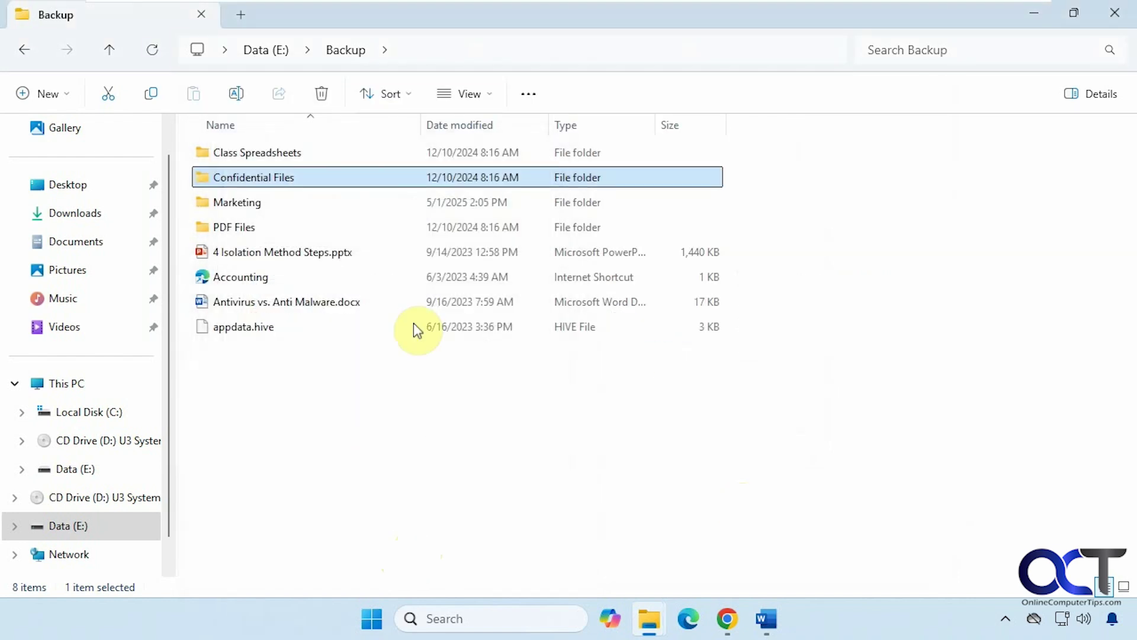
pyautogui.rightClick(319, 184)
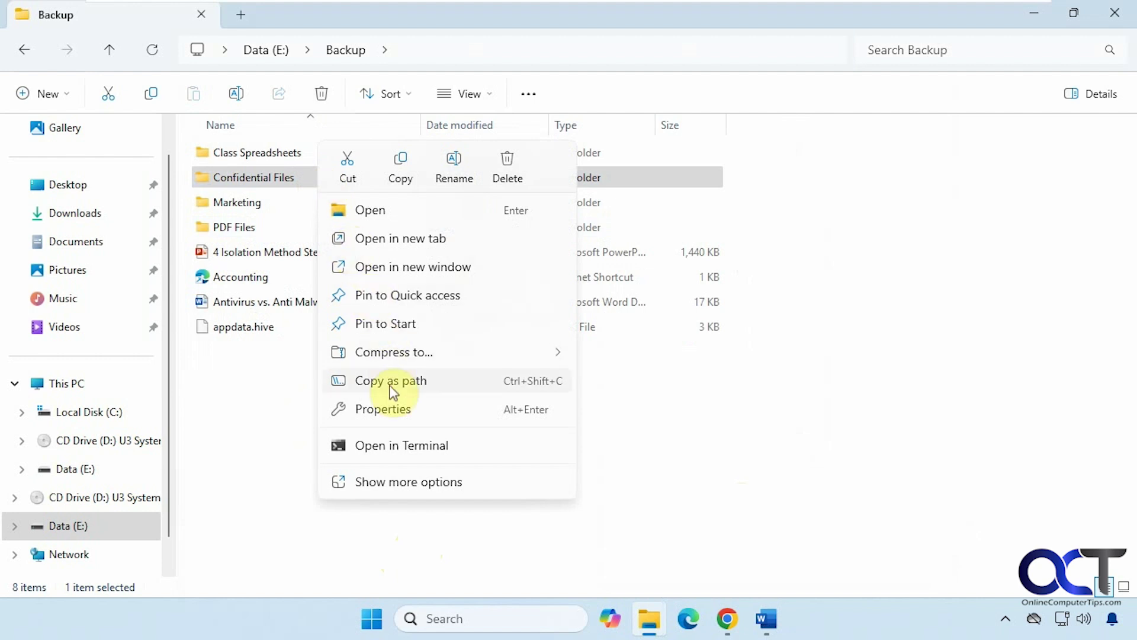
pyautogui.click(382, 408)
pyautogui.click(385, 187)
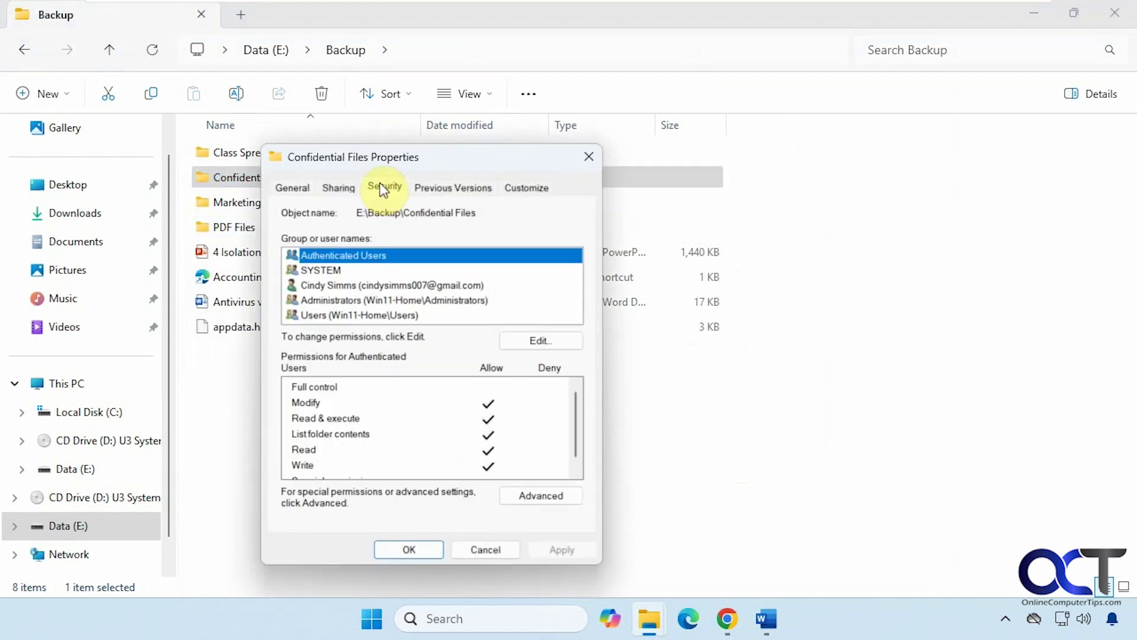
pyautogui.click(355, 284)
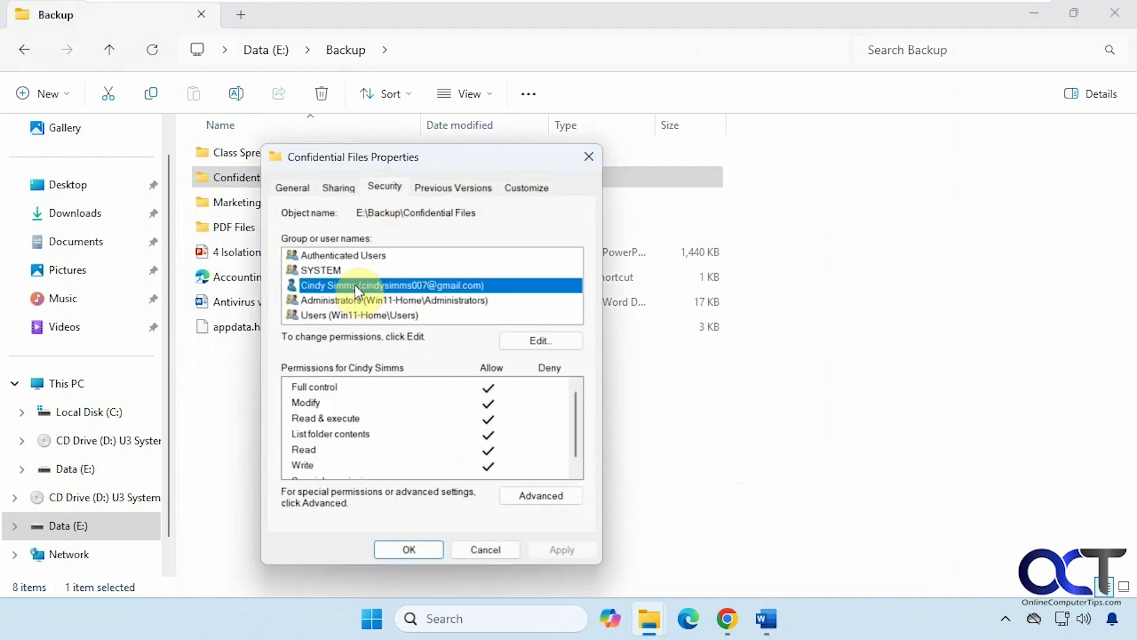
pyautogui.click(506, 335)
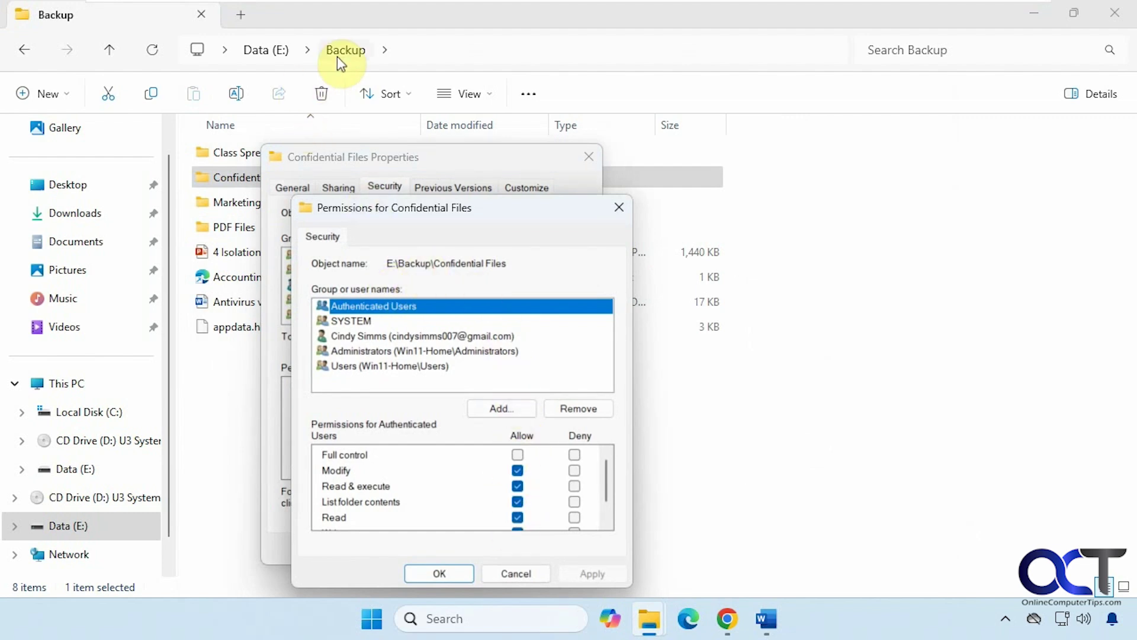
pyautogui.click(523, 576)
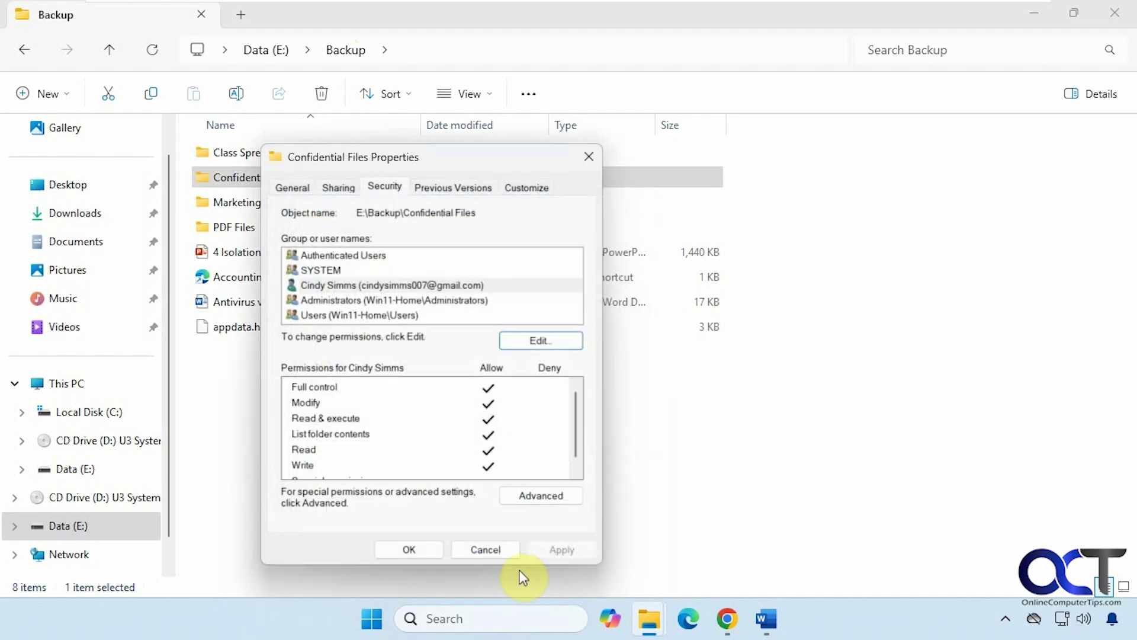
pyautogui.click(500, 549)
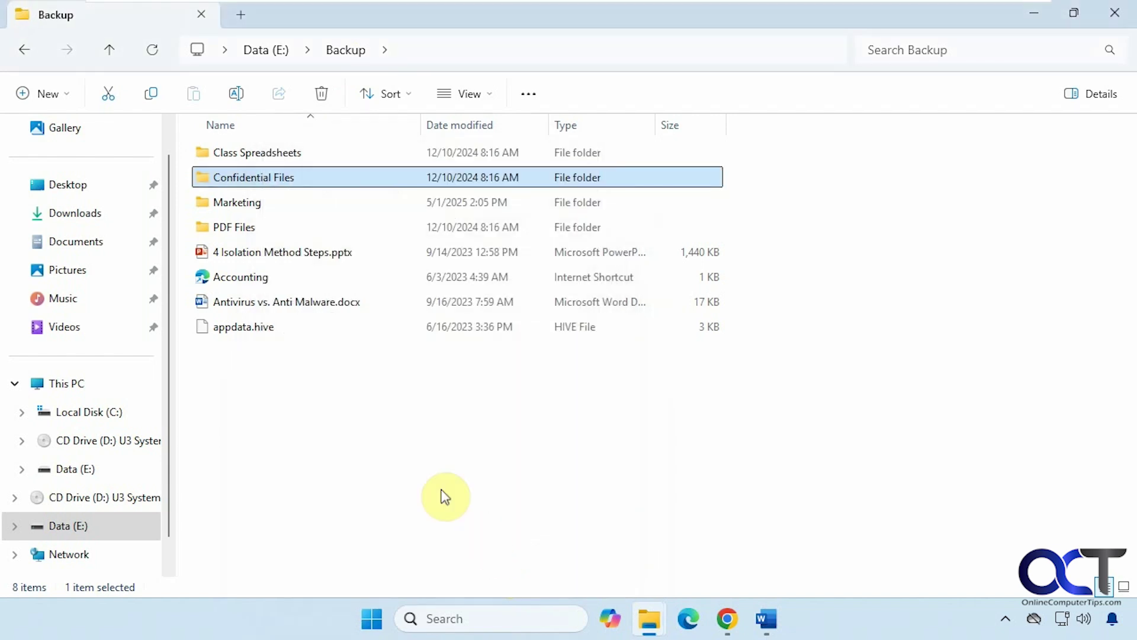